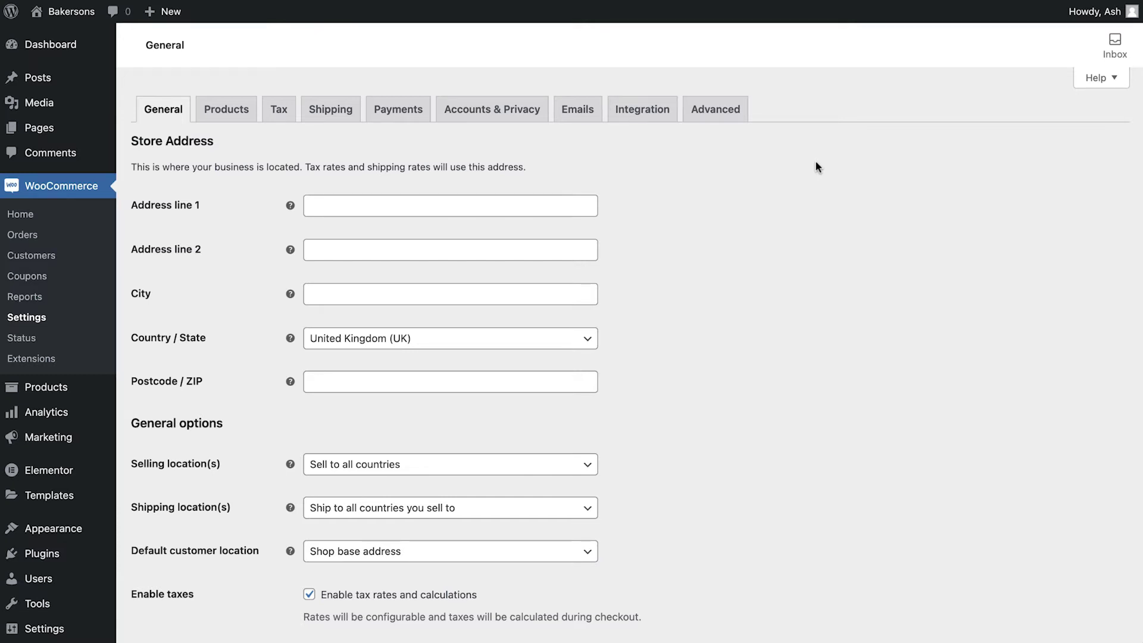
- Set shipping to specific countries only with United Kingdom (UK), and save the General settings
{"action": "scroll", "coordinate": [815, 161], "scroll_direction": "down", "scroll_amount": 5}
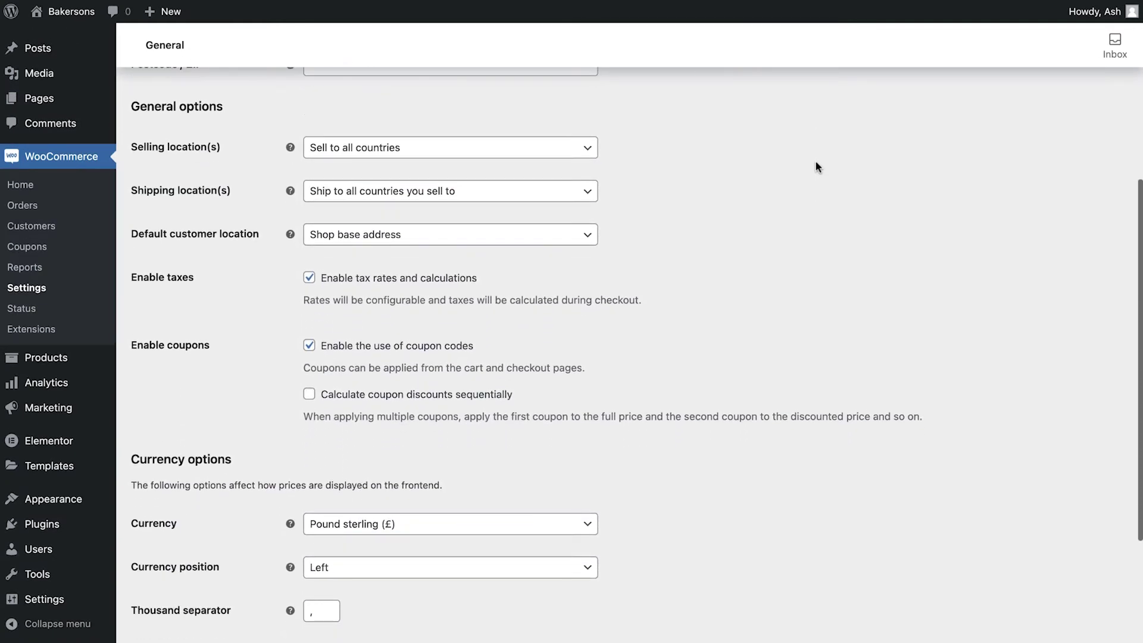
{"action": "left_click", "coordinate": [583, 198]}
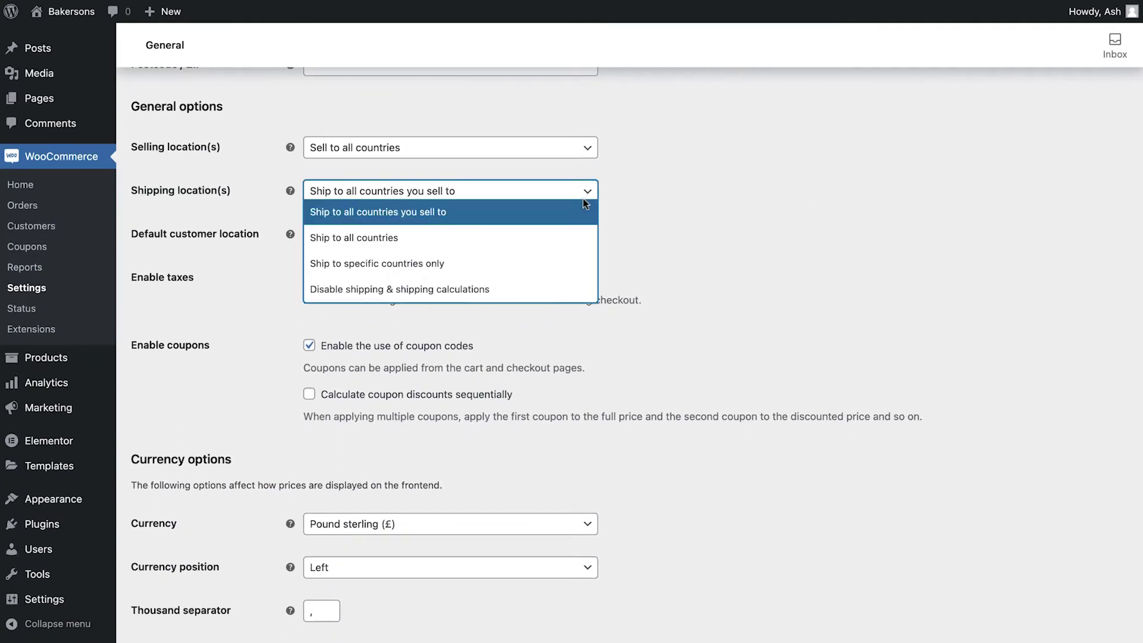
{"action": "left_click", "coordinate": [565, 263]}
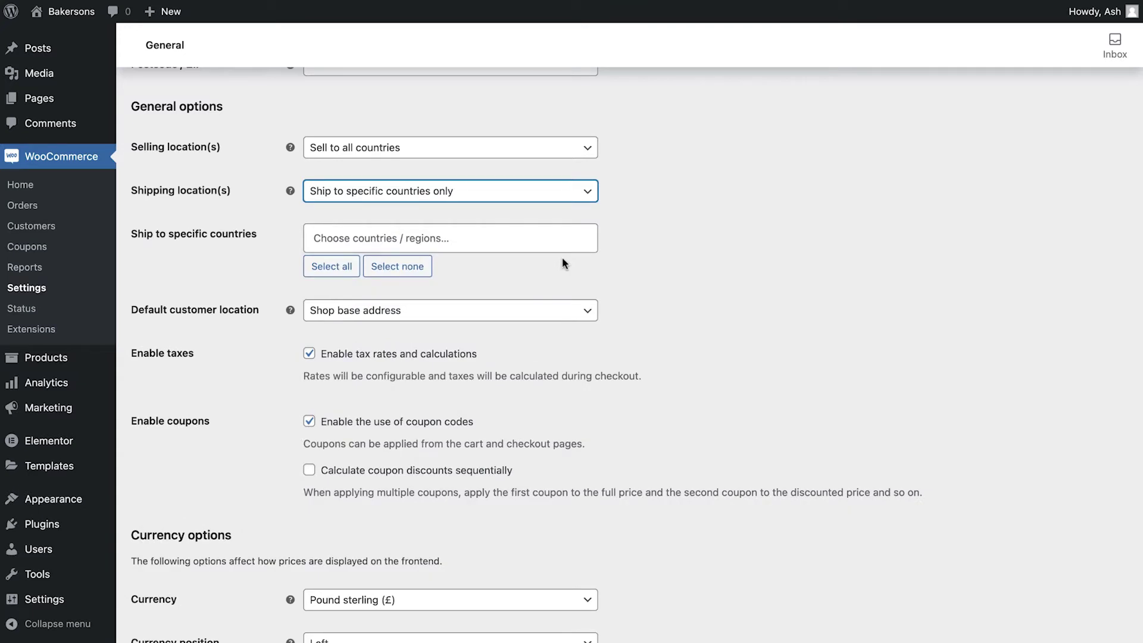
{"action": "left_click", "coordinate": [546, 244]}
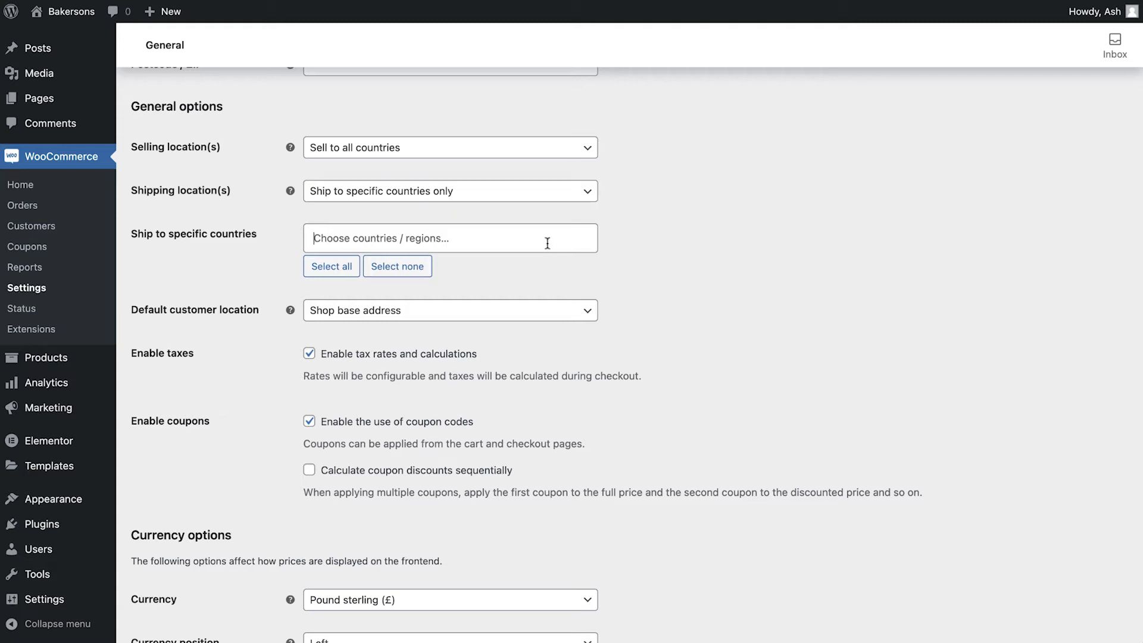
{"action": "type", "text": "uni"}
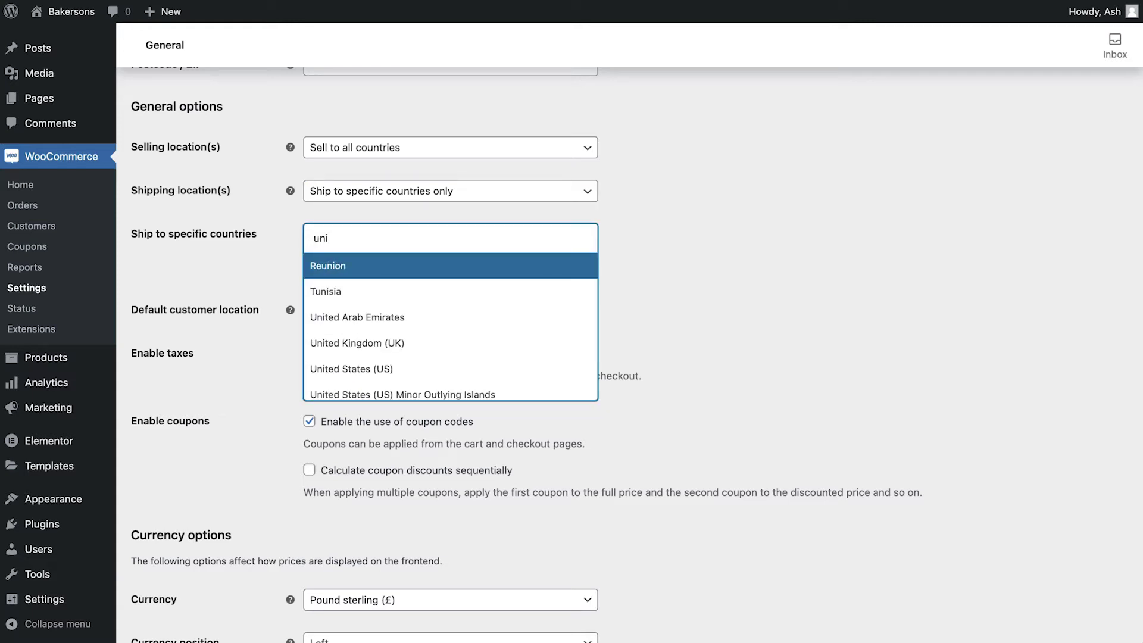
{"action": "left_click", "coordinate": [538, 339]}
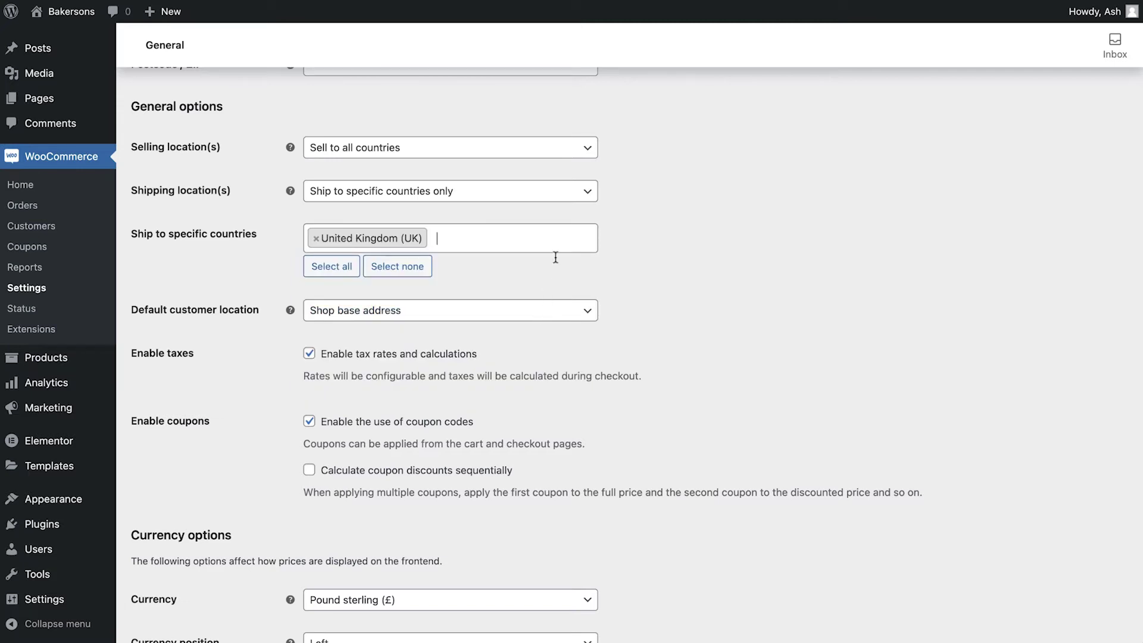
{"action": "left_click", "coordinate": [588, 199]}
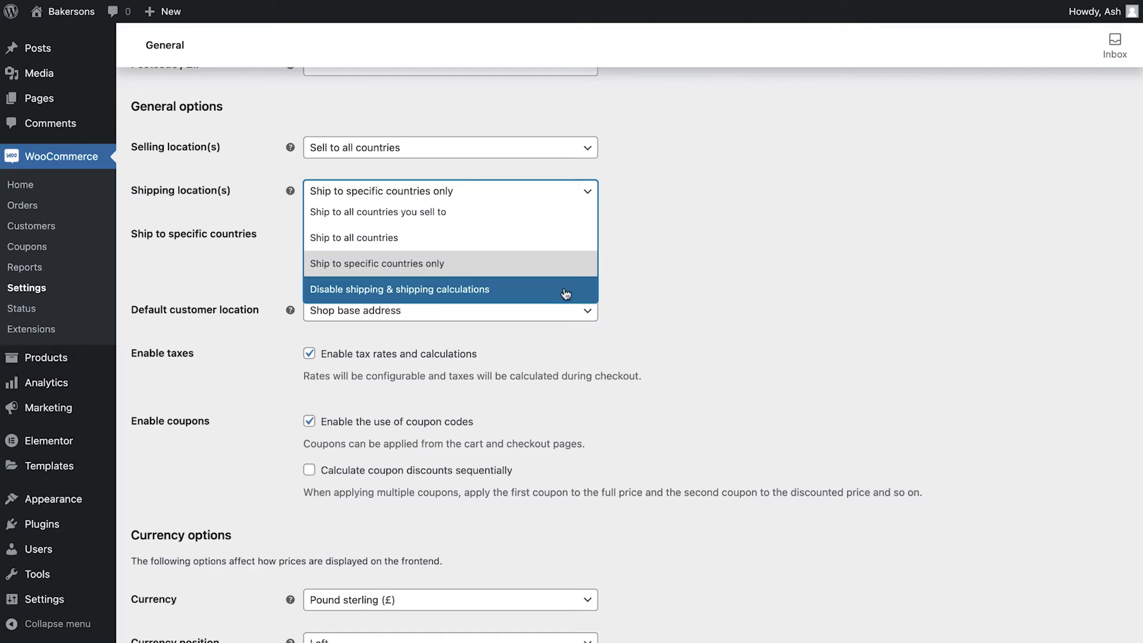
{"action": "left_click", "coordinate": [686, 247]}
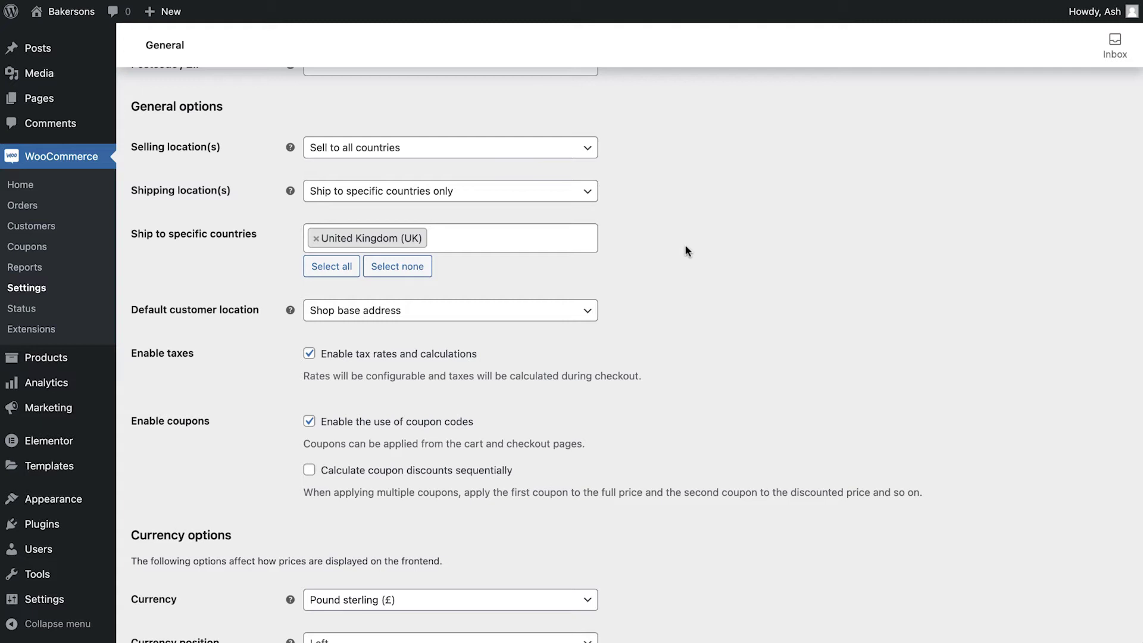
{"action": "scroll", "coordinate": [684, 246], "scroll_direction": "down", "scroll_amount": 5}
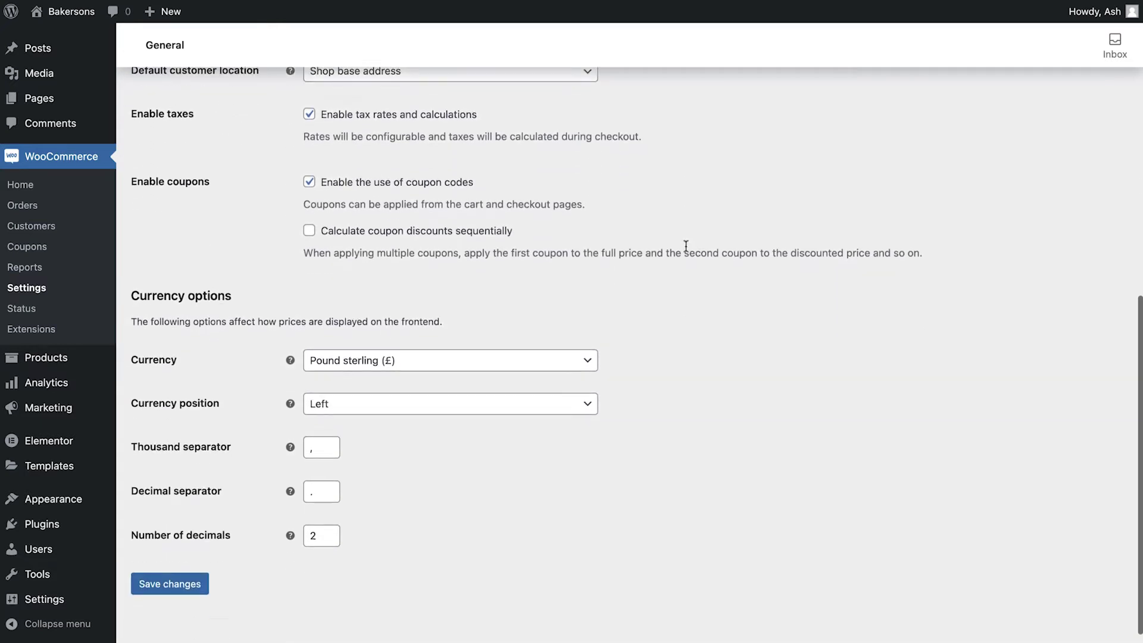
{"action": "left_click", "coordinate": [175, 567]}
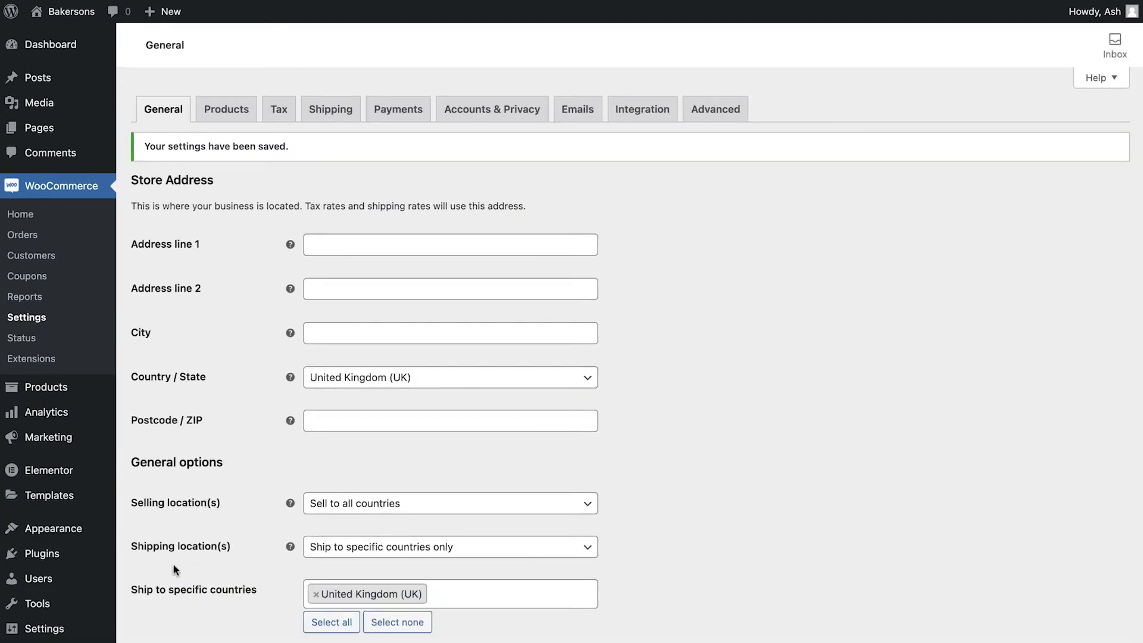
- Create and save a zone named UK with region United Kingdom (UK), then start adding a shipping method
{"action": "left_click", "coordinate": [333, 118]}
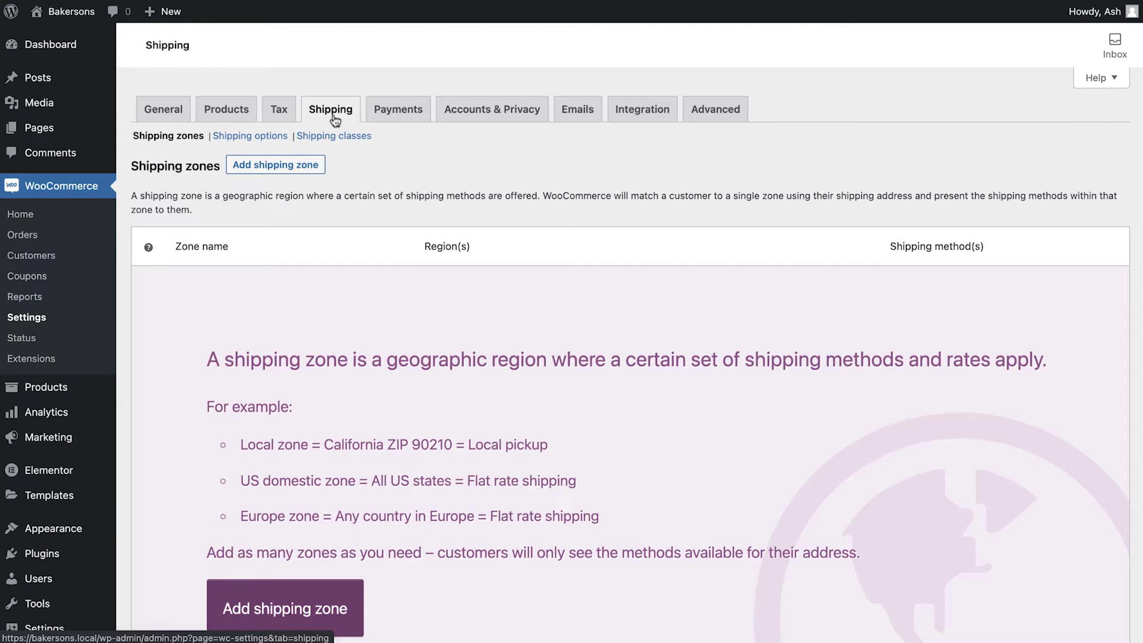
{"action": "left_click", "coordinate": [286, 172]}
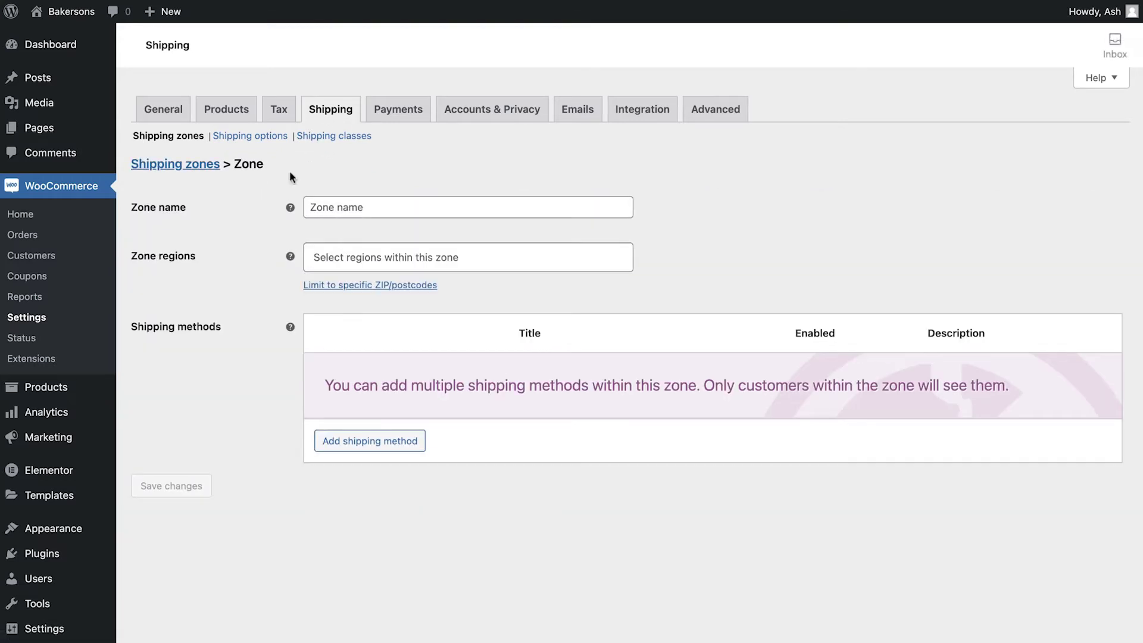
{"action": "left_click", "coordinate": [350, 206]}
{"action": "type", "text": "UK"}
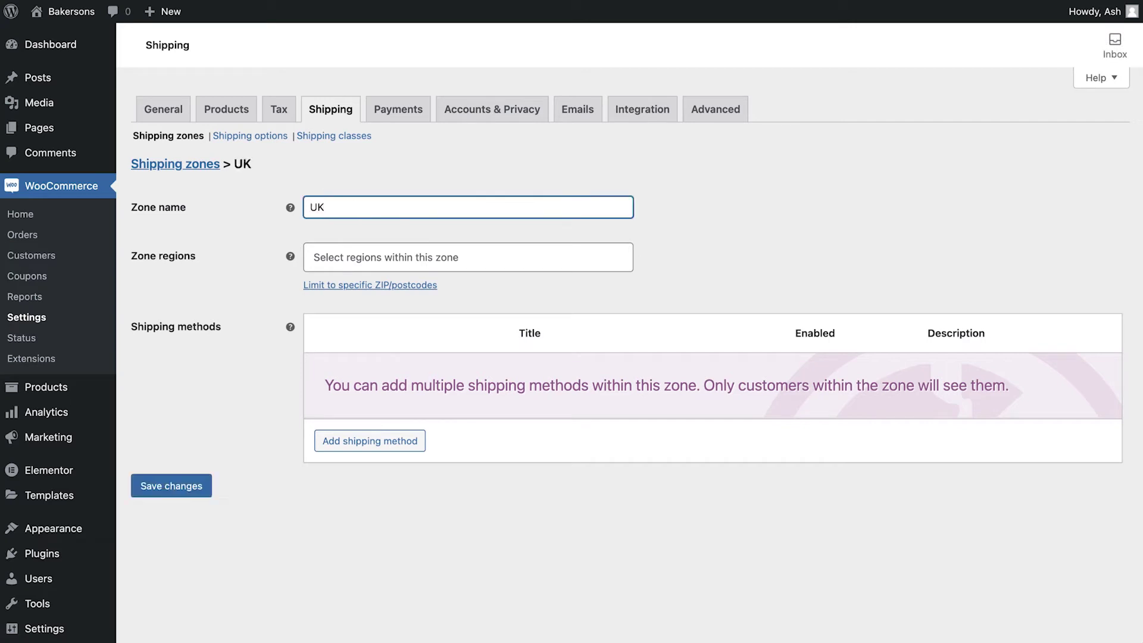
{"action": "left_click", "coordinate": [450, 254]}
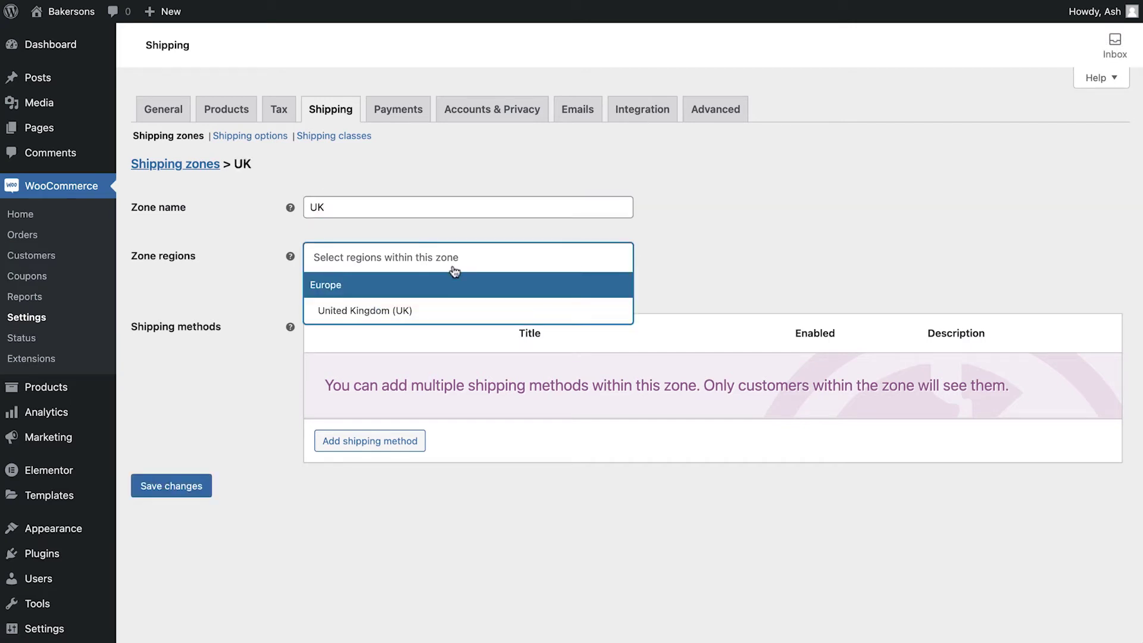
{"action": "left_click", "coordinate": [480, 310]}
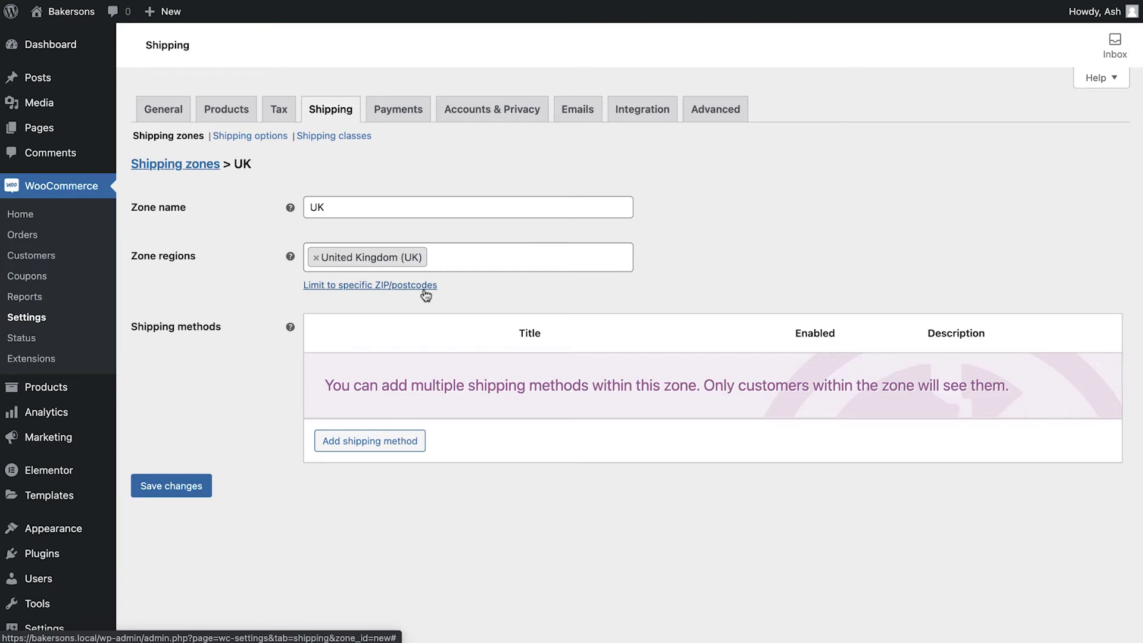
{"action": "left_click", "coordinate": [183, 485]}
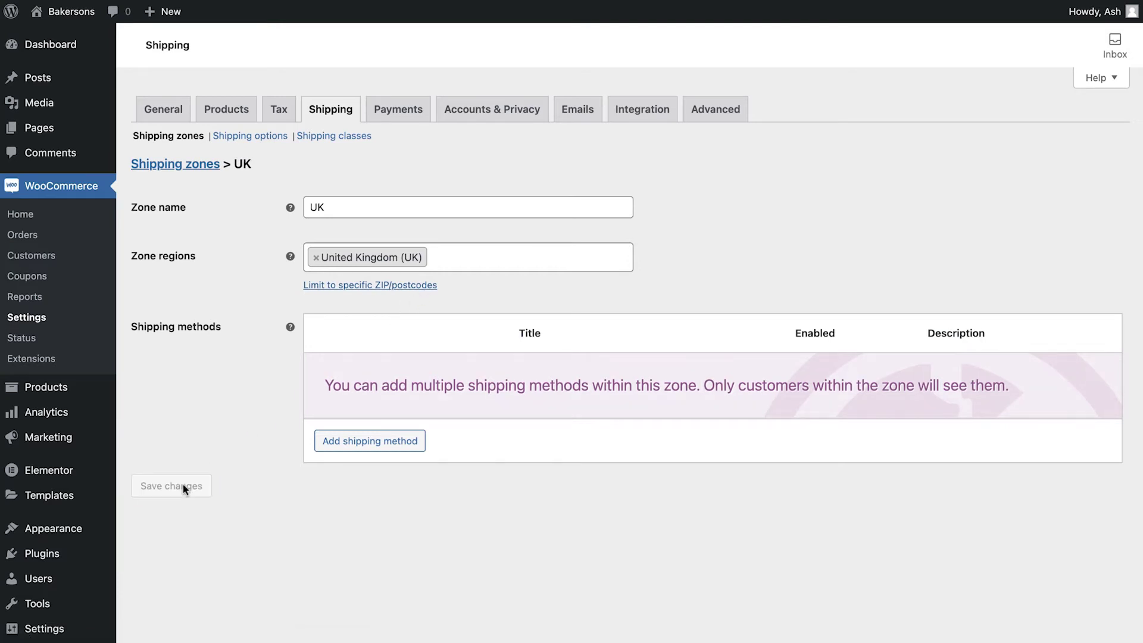
{"action": "left_click", "coordinate": [331, 442]}
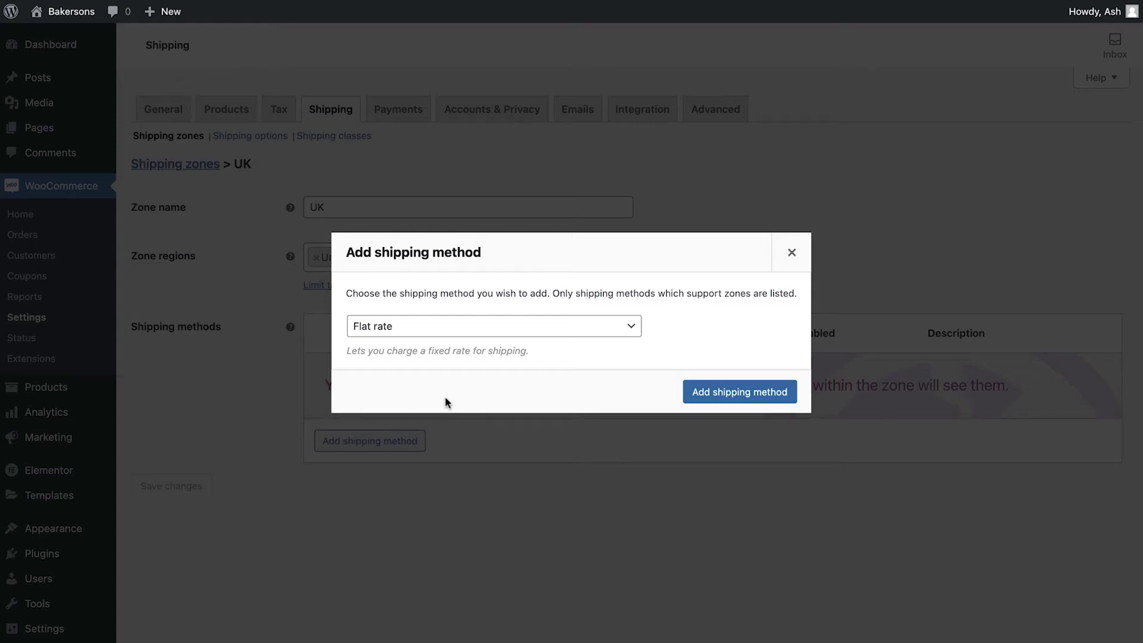
- Add Flat rate as the UK zone's shipping method
{"action": "left_click", "coordinate": [633, 331]}
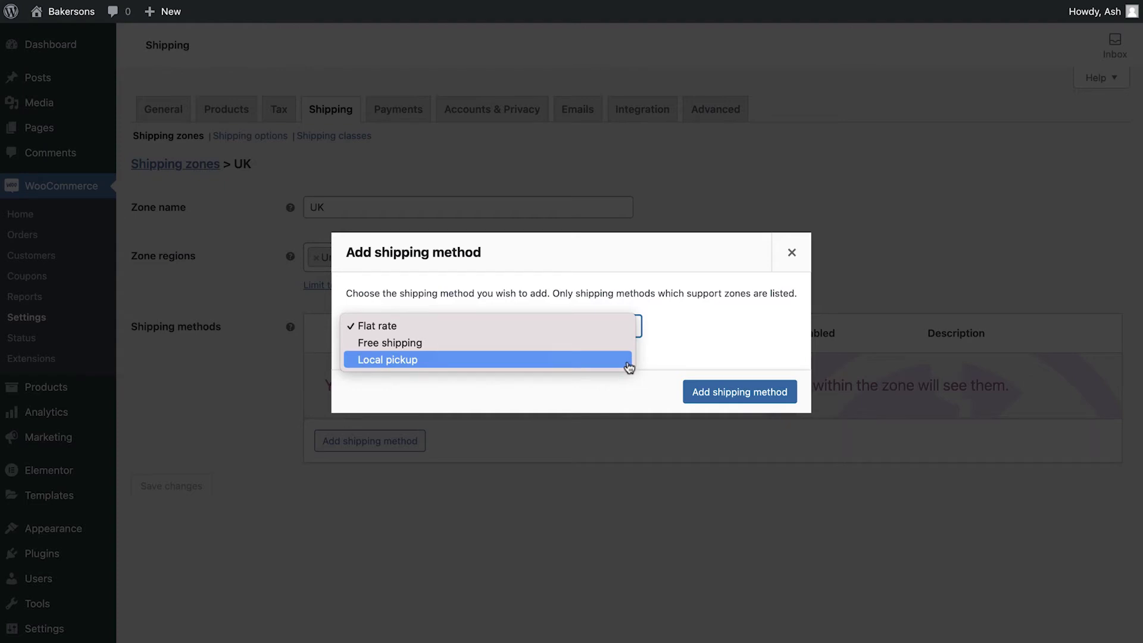
{"action": "left_click", "coordinate": [620, 329]}
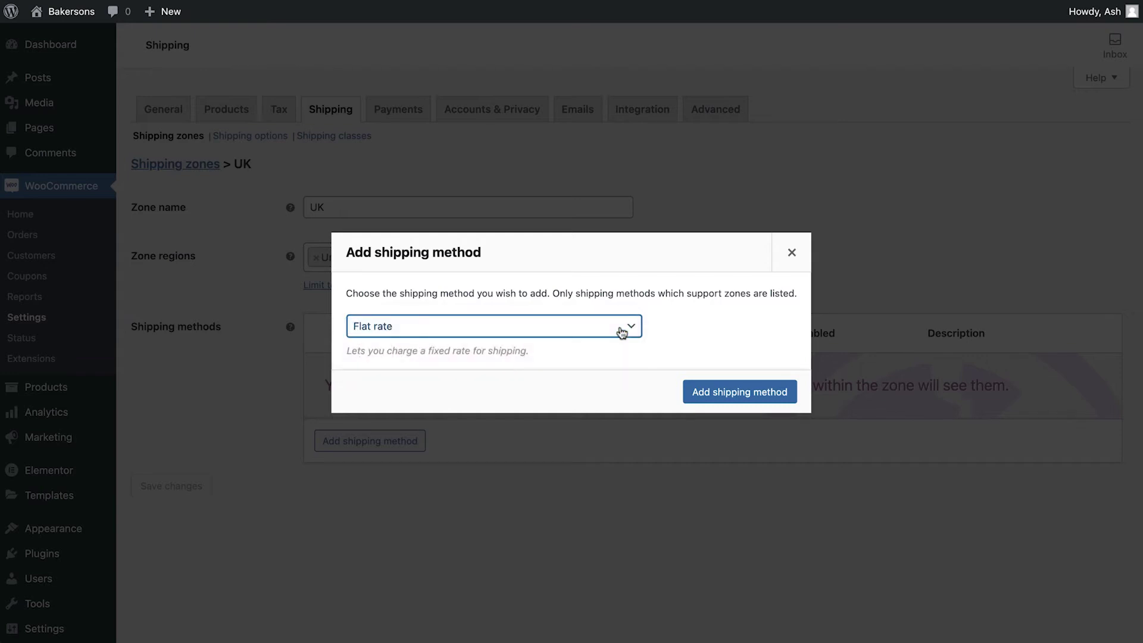
{"action": "left_click", "coordinate": [760, 391]}
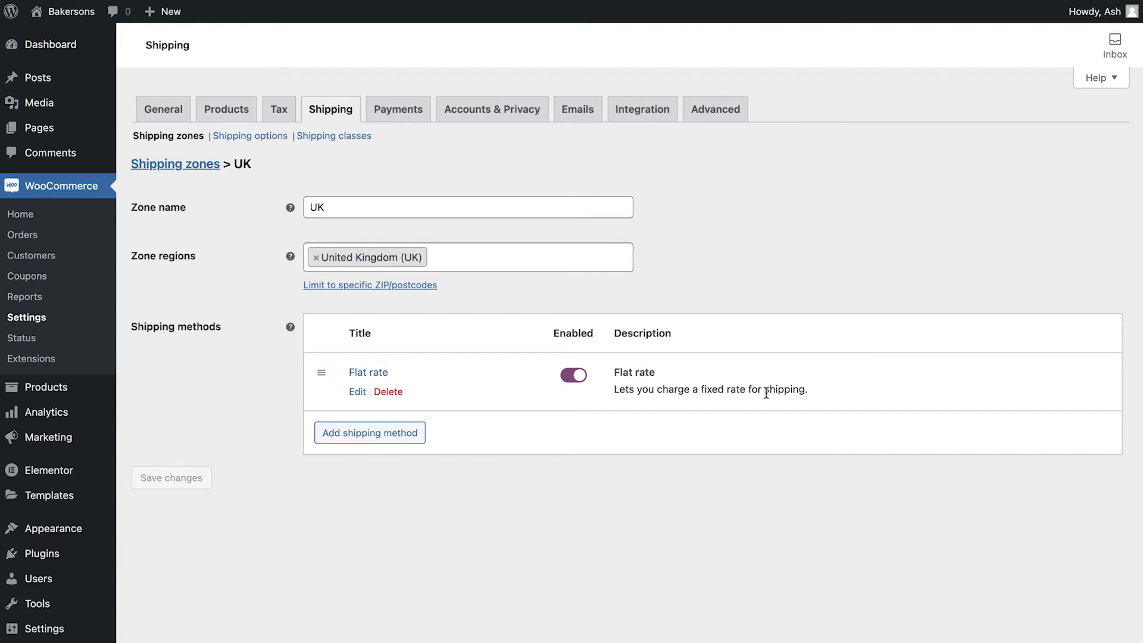
- Retitle the flat rate 'Standard UK Shipping', keep it Taxable, set cost 1.99, and save
{"action": "left_click", "coordinate": [358, 393]}
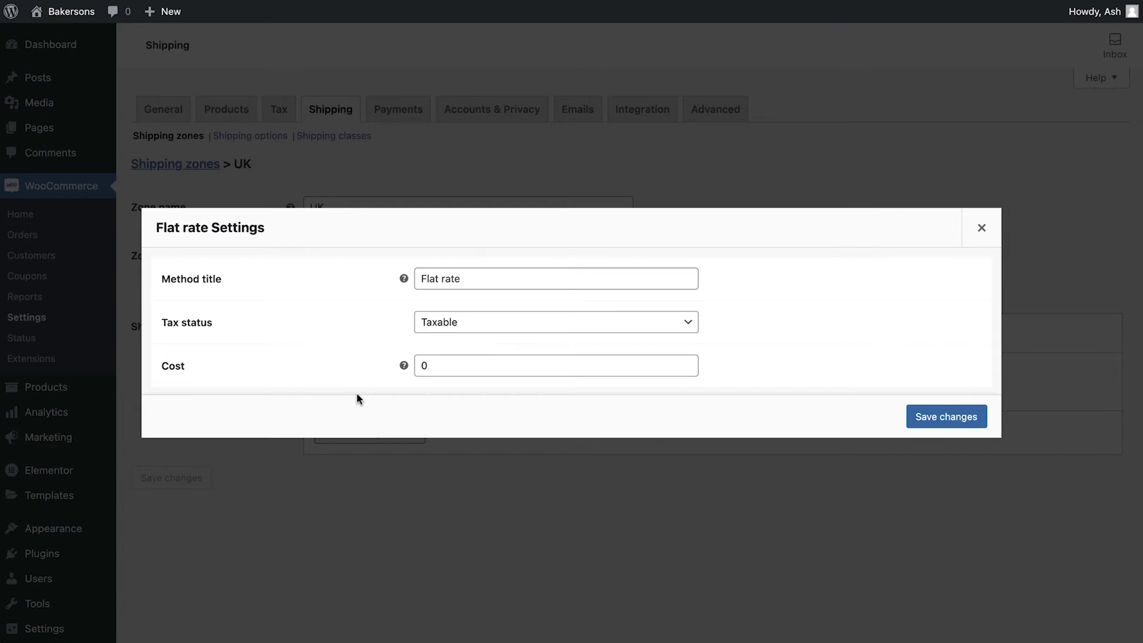
{"action": "triple_click", "coordinate": [485, 284]}
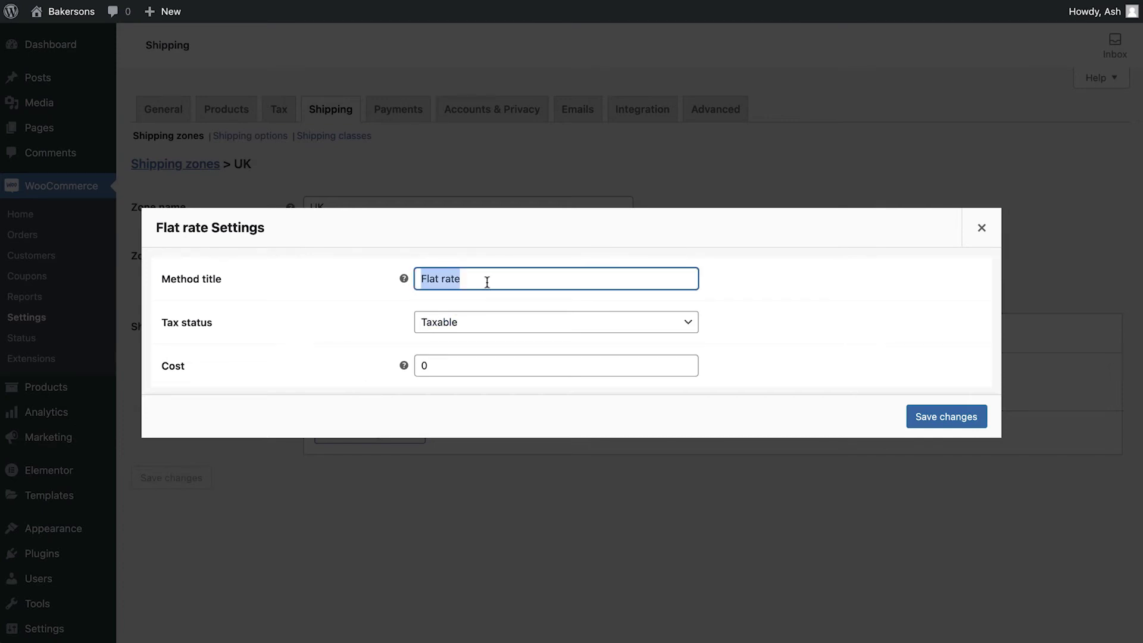
{"action": "type", "text": "Standard UK Shipping"}
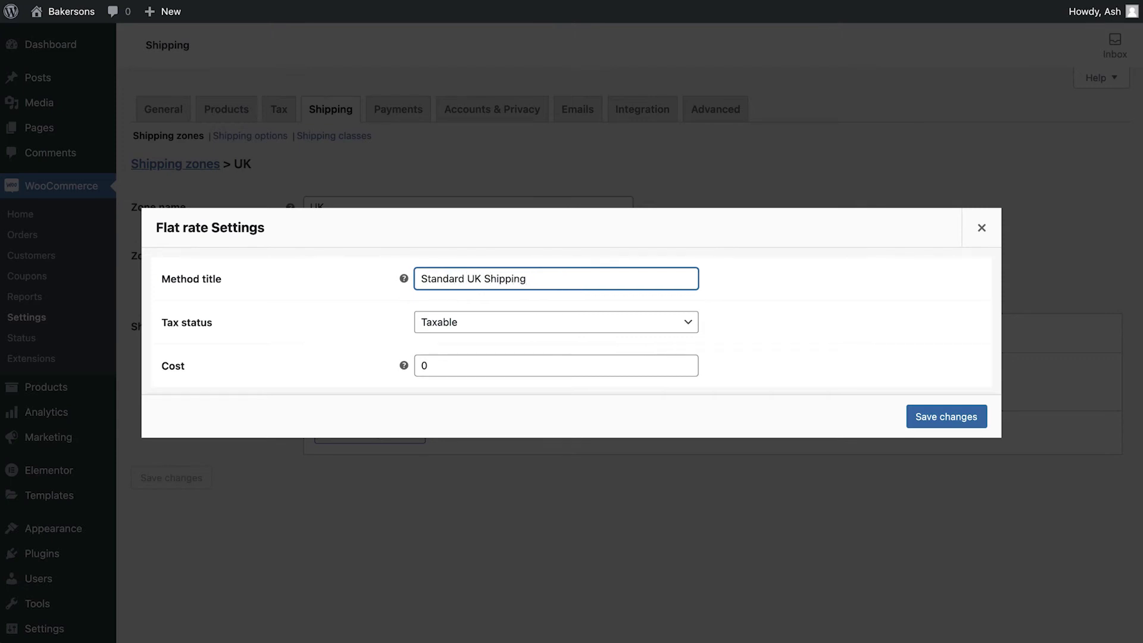
{"action": "left_click", "coordinate": [538, 323]}
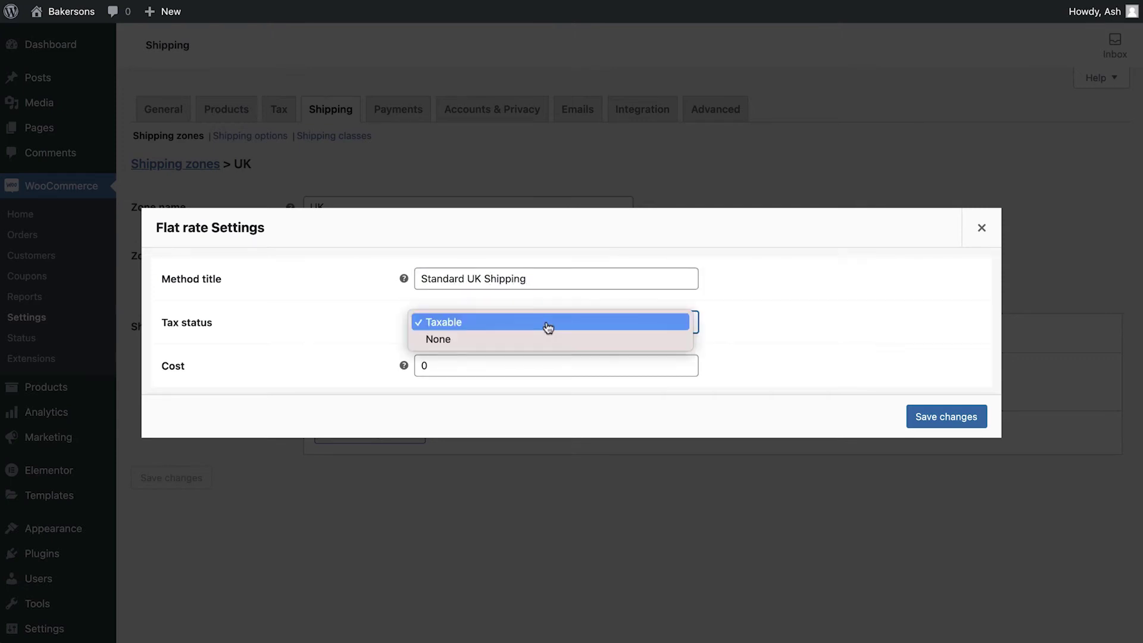
{"action": "left_click", "coordinate": [547, 327]}
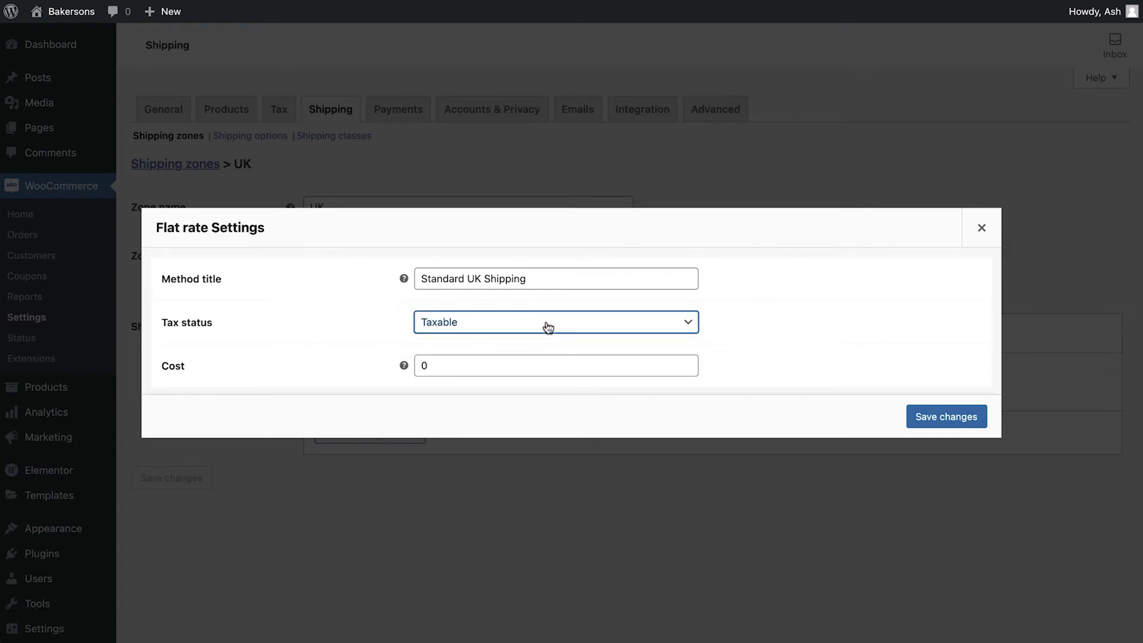
{"action": "double_click", "coordinate": [505, 365]}
{"action": "type", "text": "1.99"}
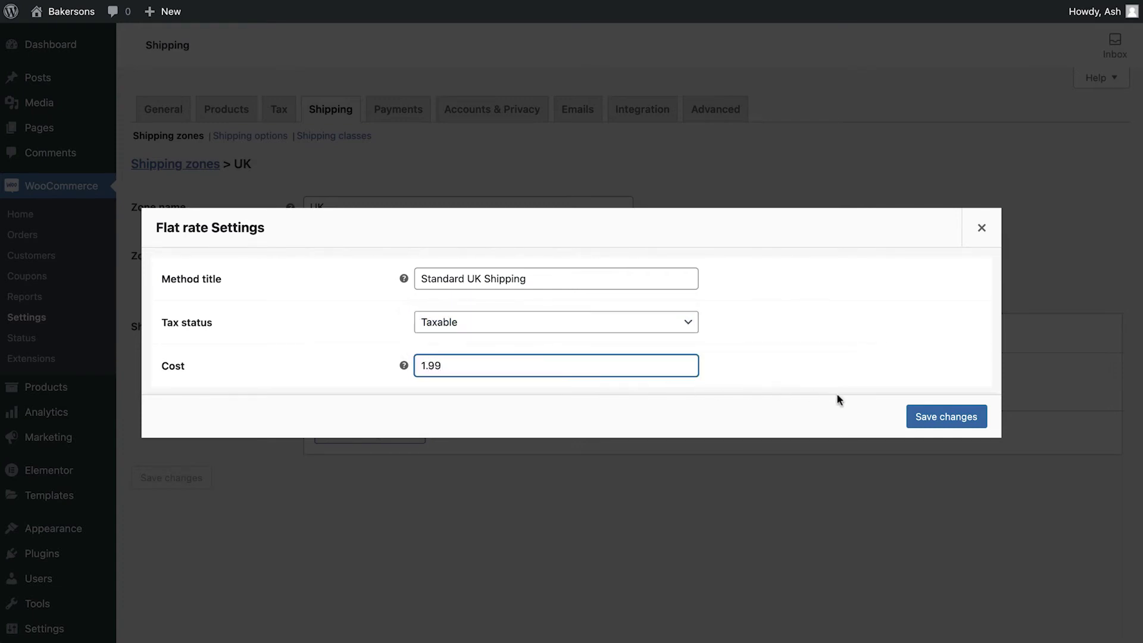
{"action": "left_click", "coordinate": [941, 415]}
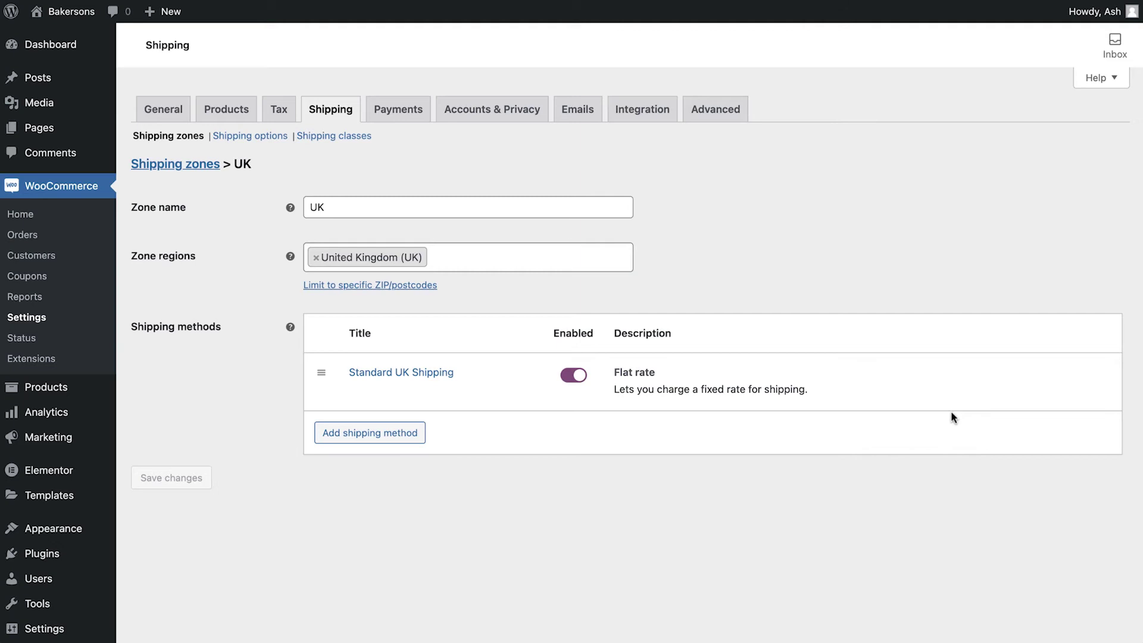
- Add Free shipping as a second method in the UK zone
{"action": "left_click", "coordinate": [367, 437]}
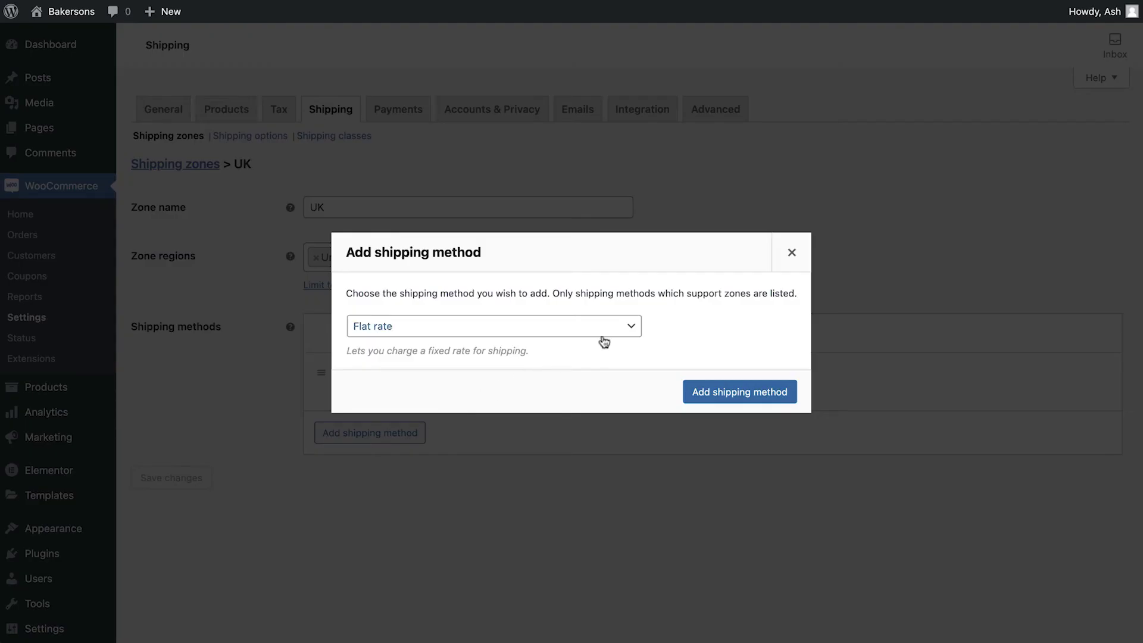
{"action": "left_click", "coordinate": [633, 331]}
{"action": "left_click", "coordinate": [620, 345]}
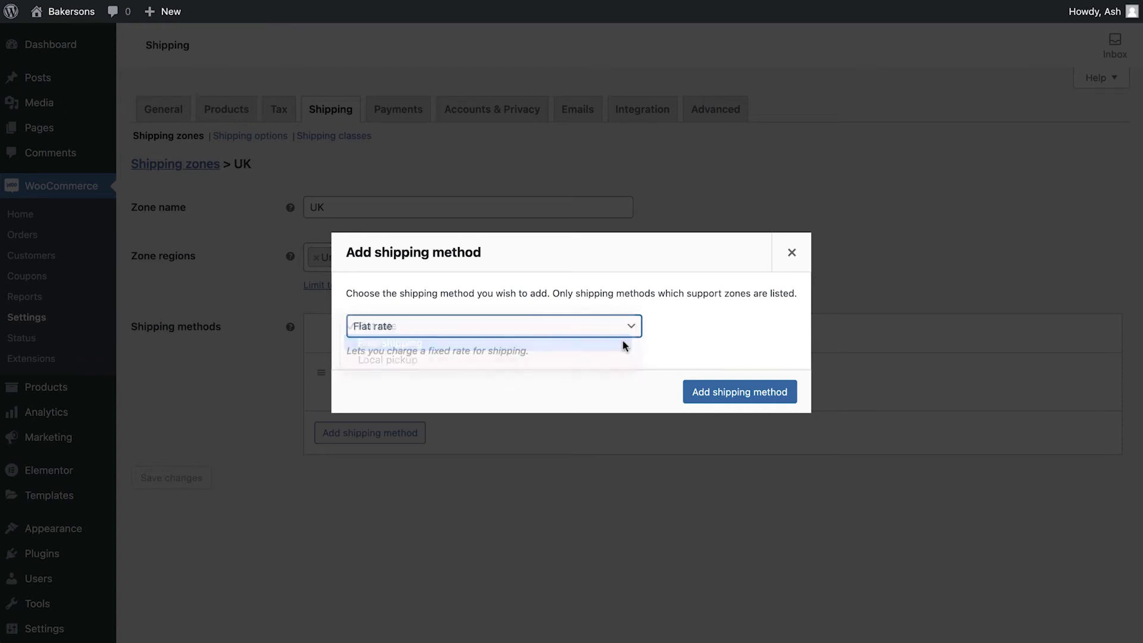
{"action": "left_click", "coordinate": [745, 392]}
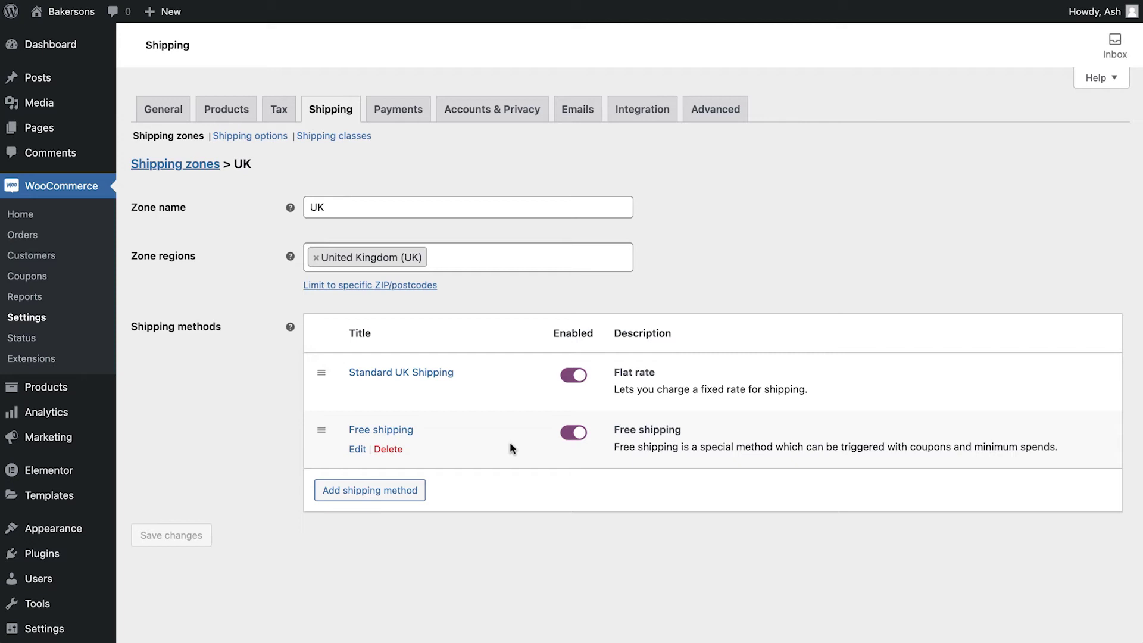
- Make Free shipping require a minimum order amount of 20.00 and save
{"action": "left_click", "coordinate": [359, 451]}
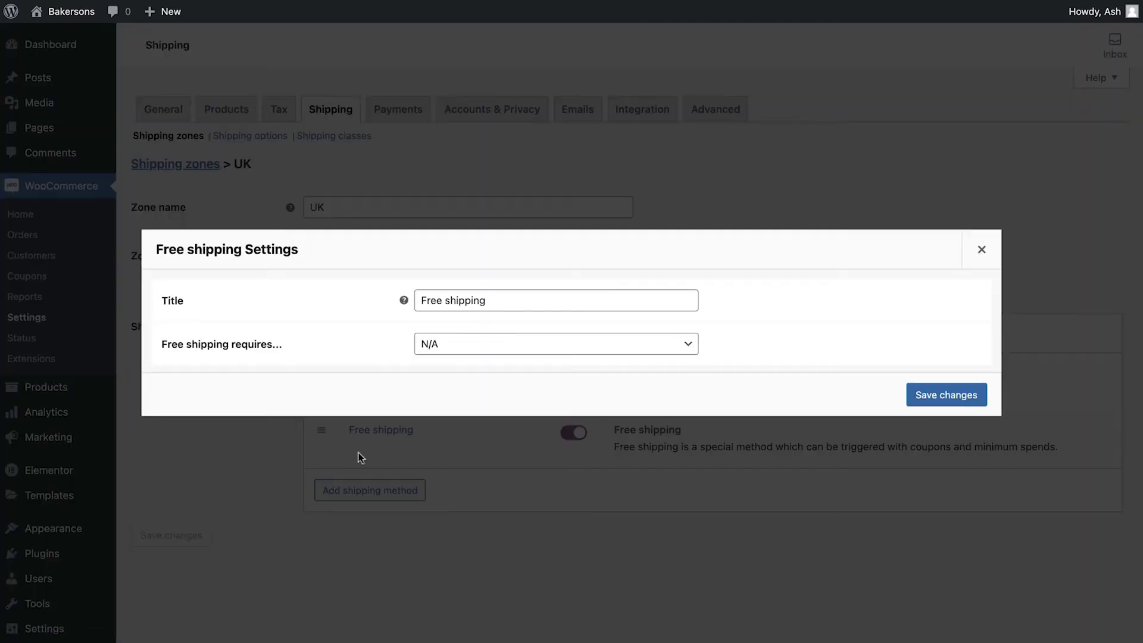
{"action": "left_click", "coordinate": [687, 354]}
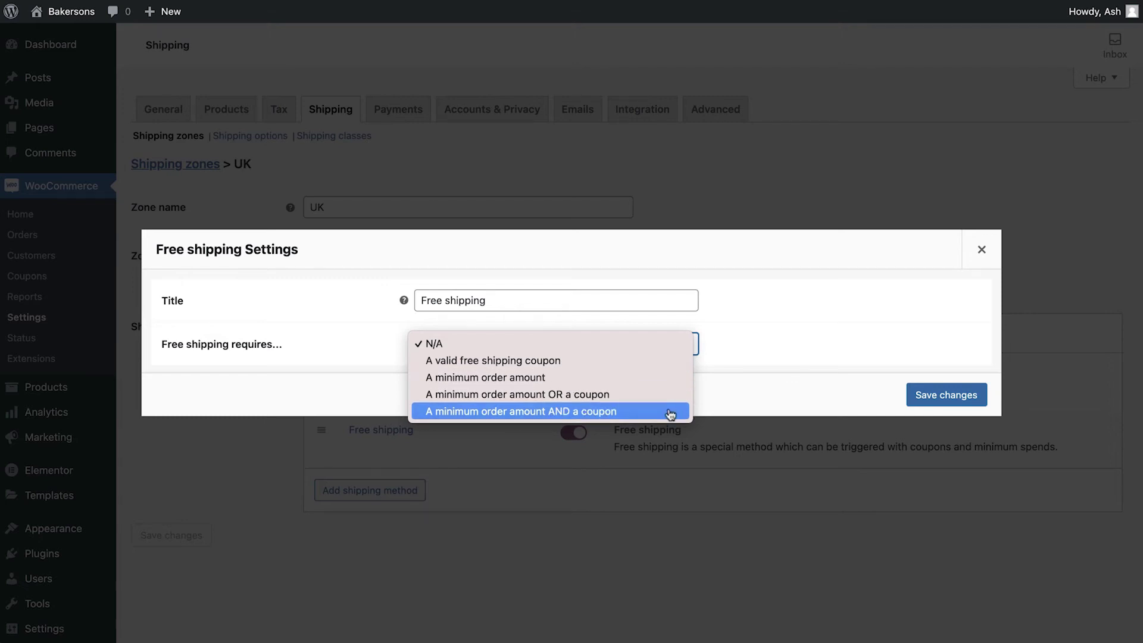
{"action": "left_click", "coordinate": [653, 379]}
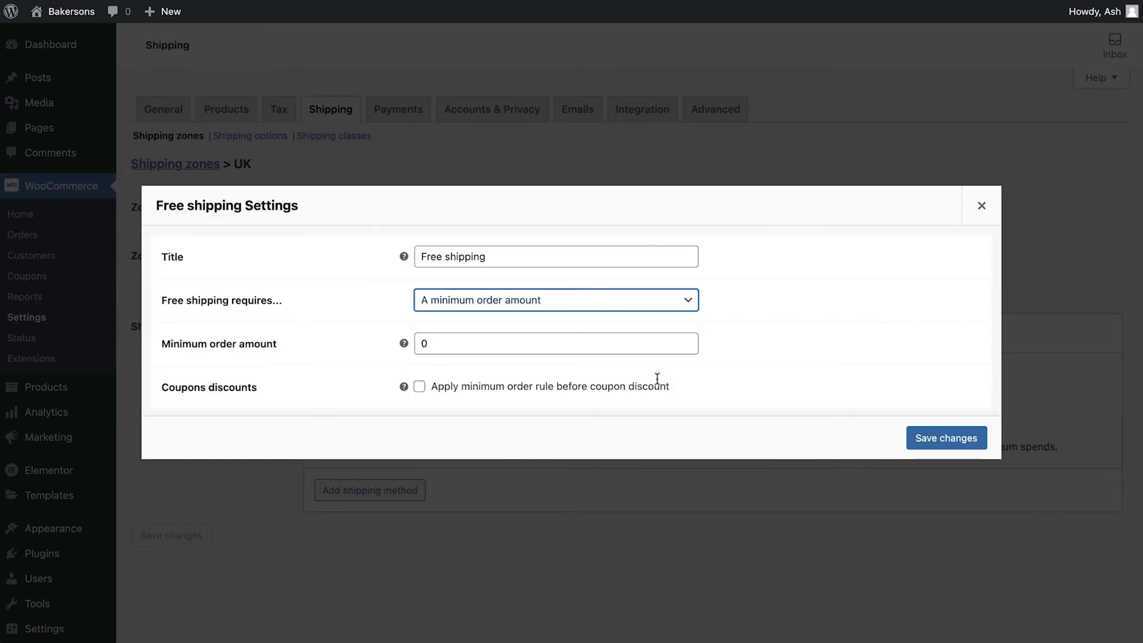
{"action": "left_click", "coordinate": [595, 344]}
{"action": "key", "text": "ctrl+a"}
{"action": "type", "text": "20.00"}
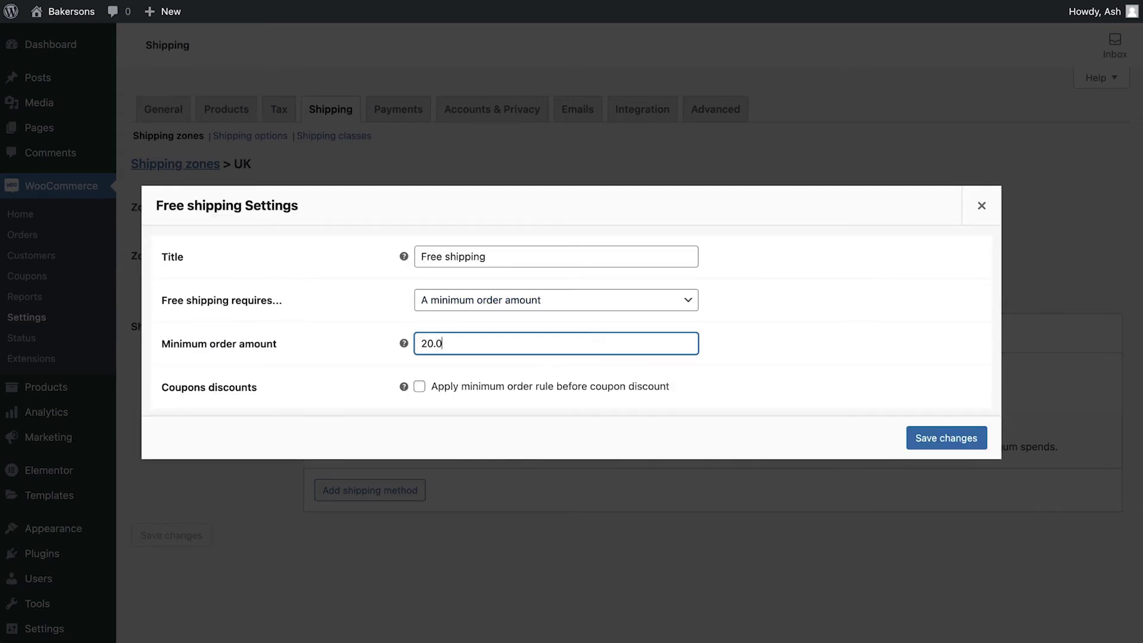
{"action": "left_click", "coordinate": [609, 368]}
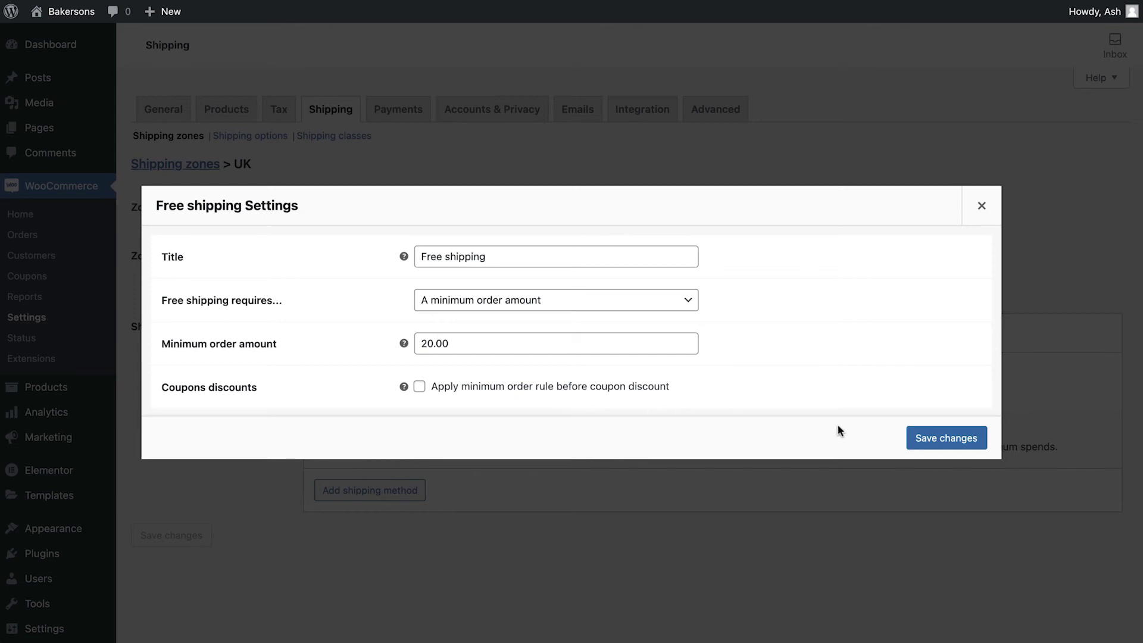
{"action": "left_click", "coordinate": [934, 439]}
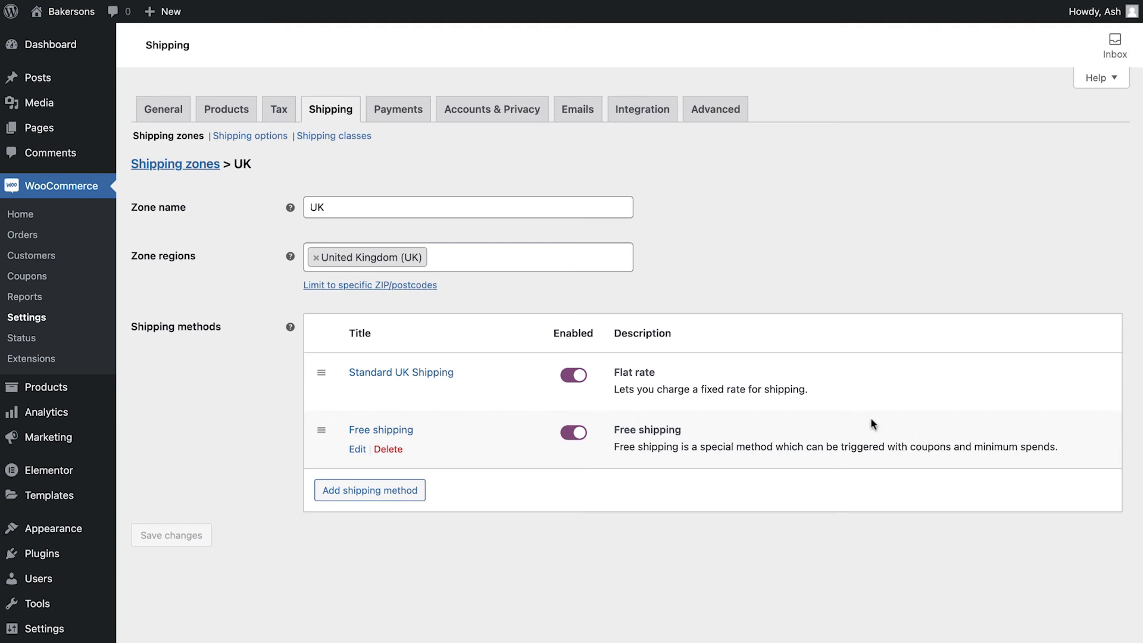
- Save the Shipping options, keeping the cart calculator enabled and the billing address as default
{"action": "left_click", "coordinate": [250, 141]}
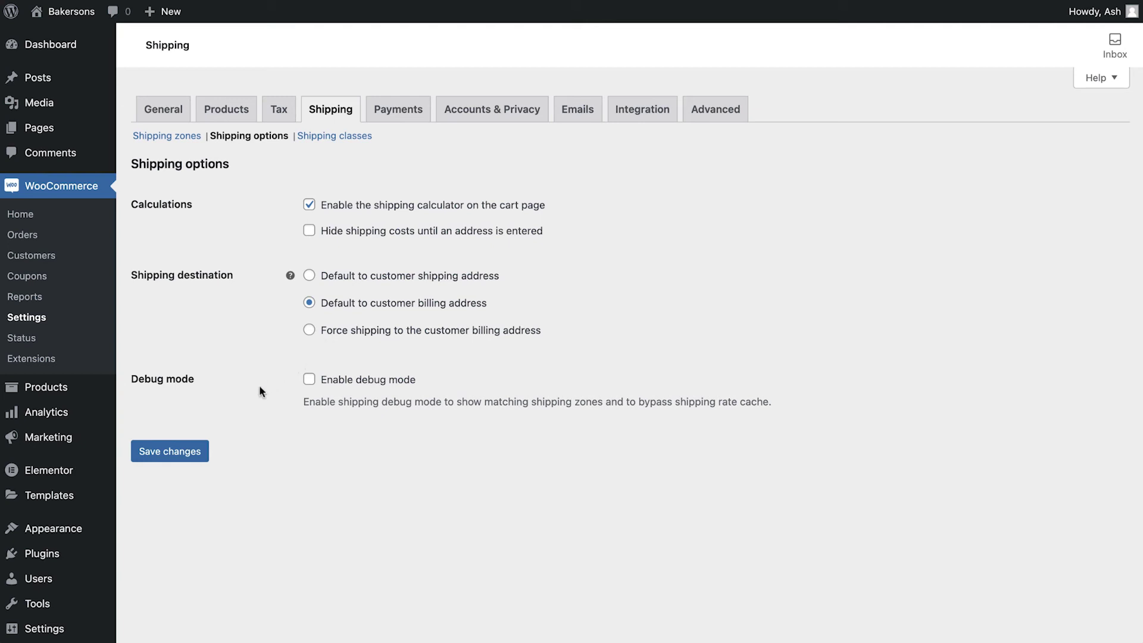
{"action": "left_click", "coordinate": [167, 456]}
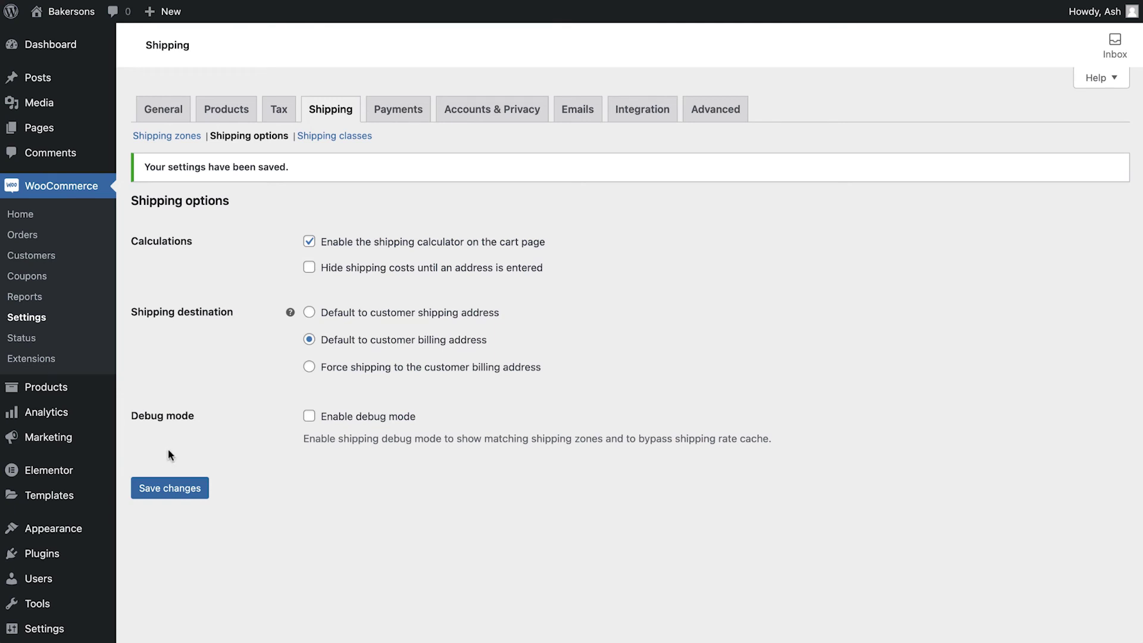
- Add a 'Heavy Goods' shipping class described 'Additional shipping charge for heavy items' and save it
{"action": "left_click", "coordinate": [332, 137]}
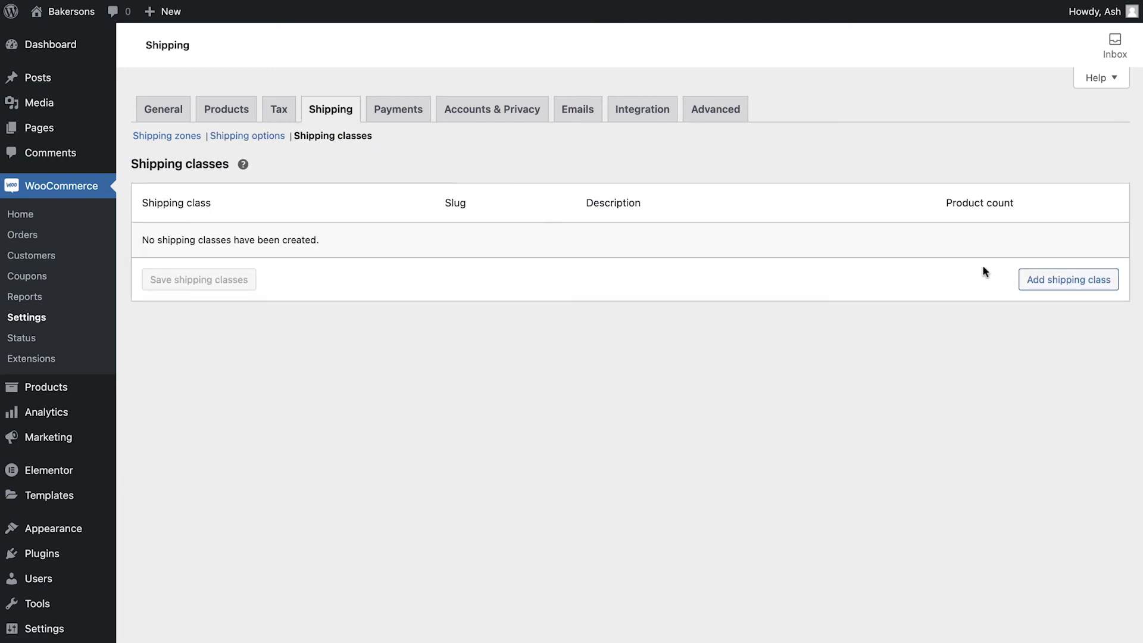
{"action": "left_click", "coordinate": [1052, 305]}
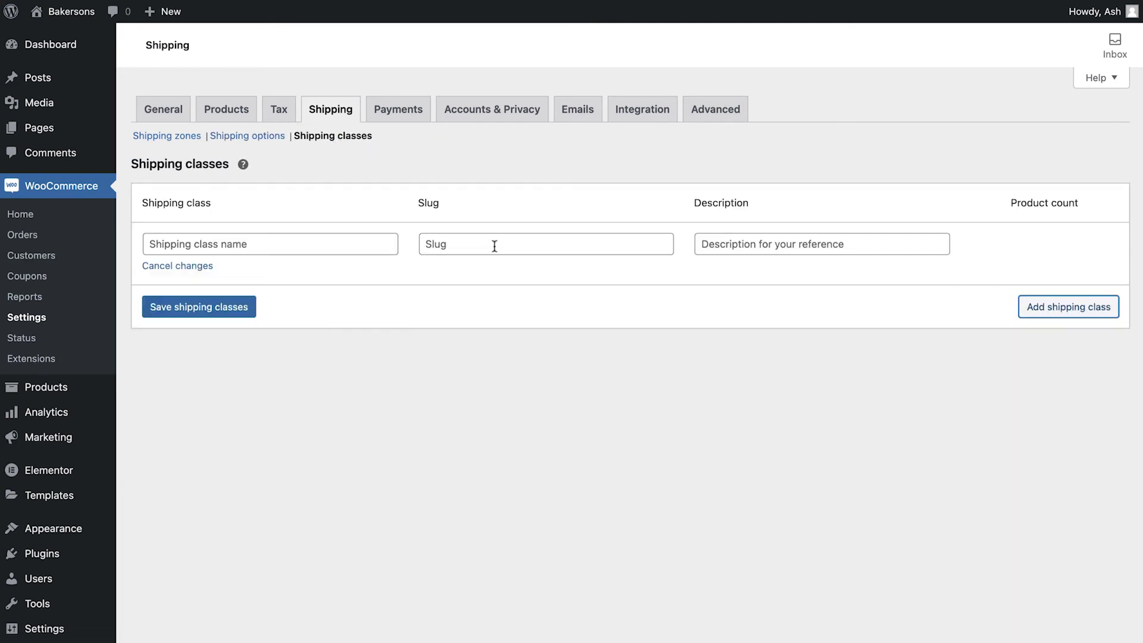
{"action": "left_click", "coordinate": [354, 243]}
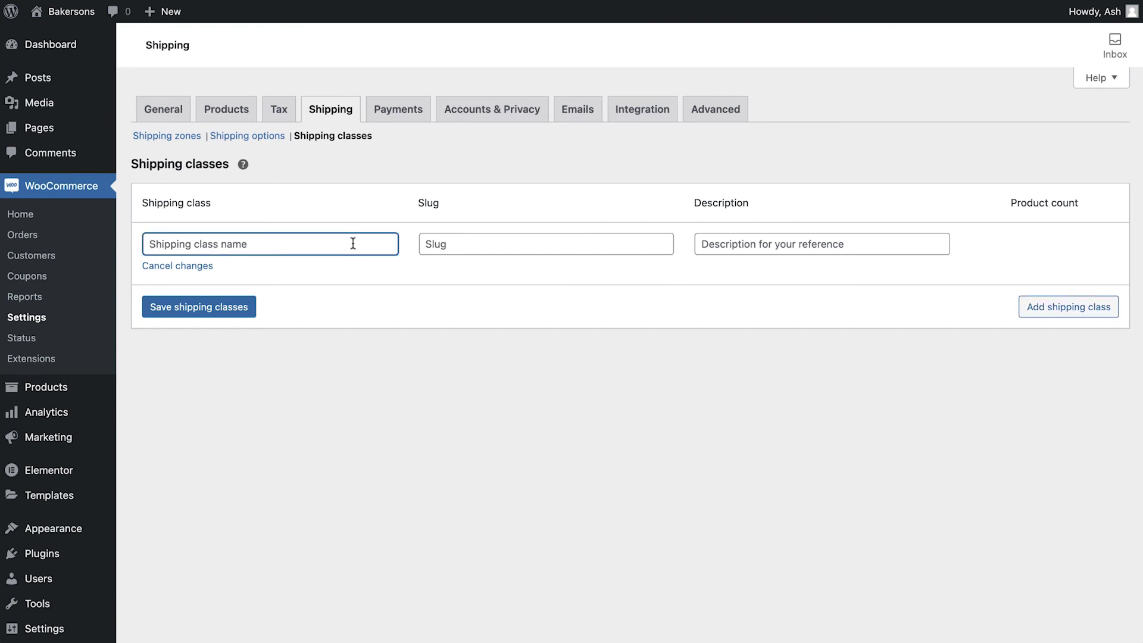
{"action": "type", "text": "Heavy Goods"}
{"action": "left_click", "coordinate": [470, 245]}
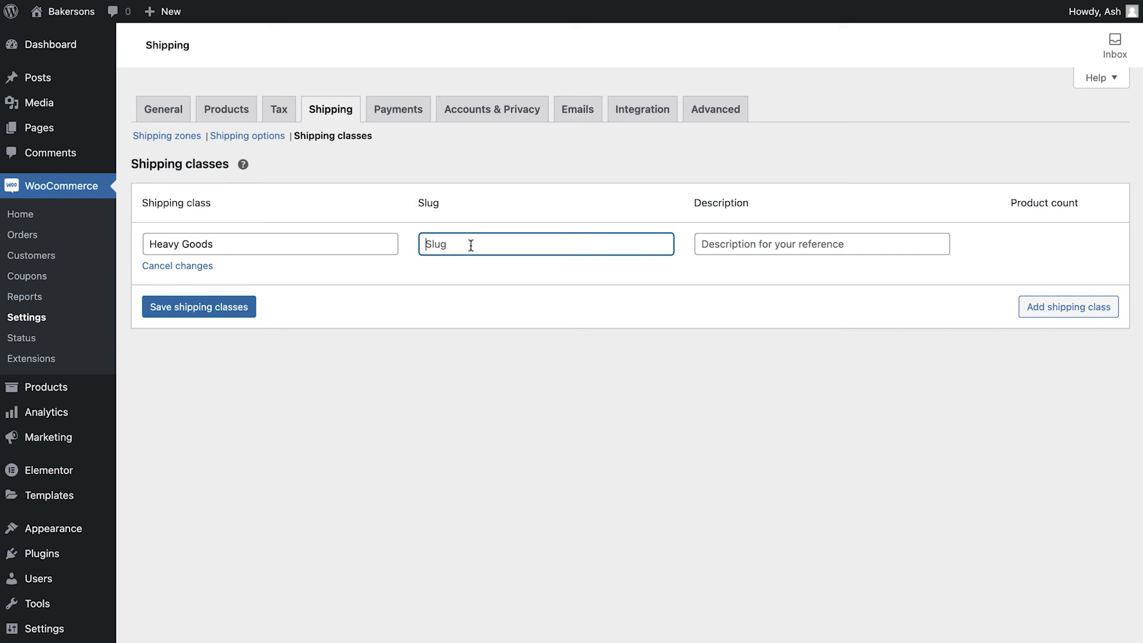
{"action": "left_click", "coordinate": [735, 242]}
{"action": "type", "text": "Additional shipping charge for heavy items"}
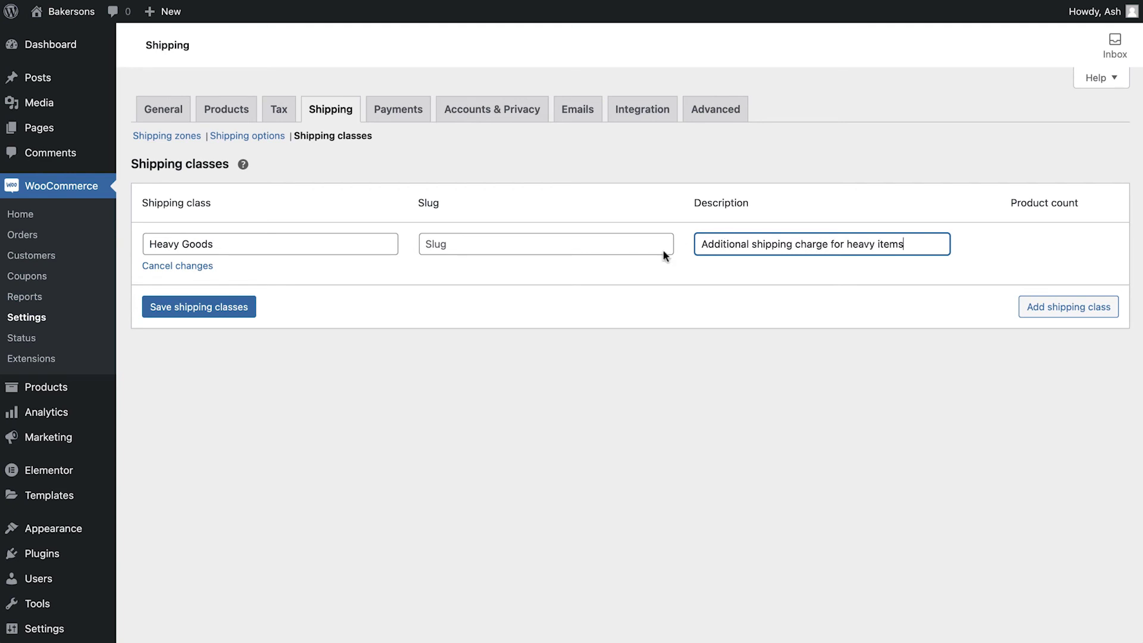
{"action": "left_click", "coordinate": [189, 309]}
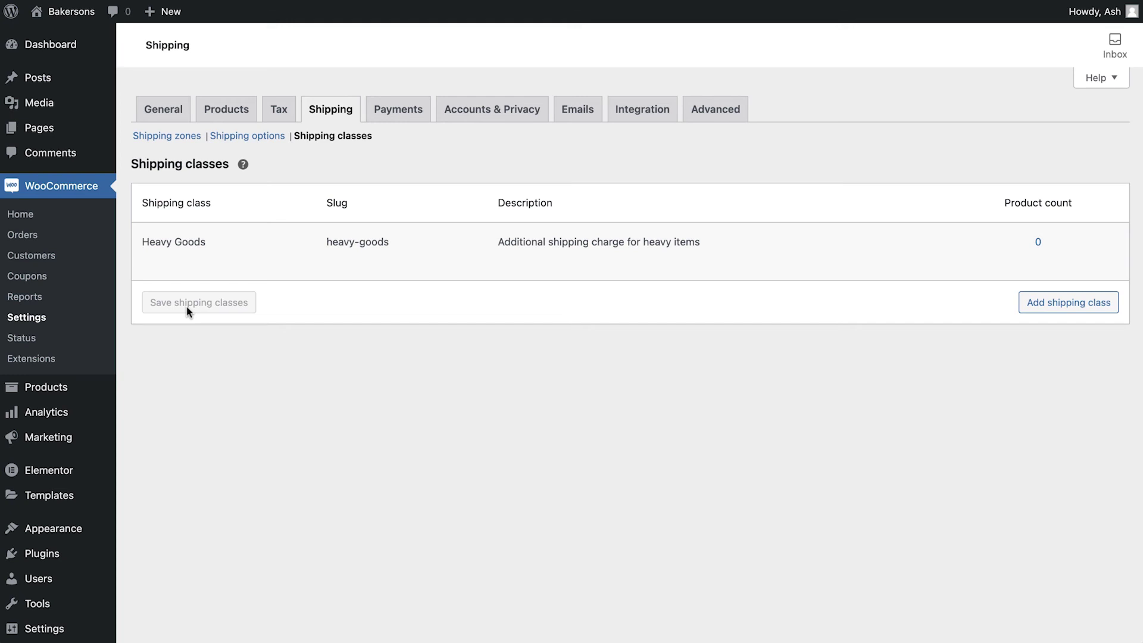
- In the UK zone's Standard UK Shipping, enter a 10.00 Heavy Goods cost with Per class calculation
{"action": "left_click", "coordinate": [167, 136]}
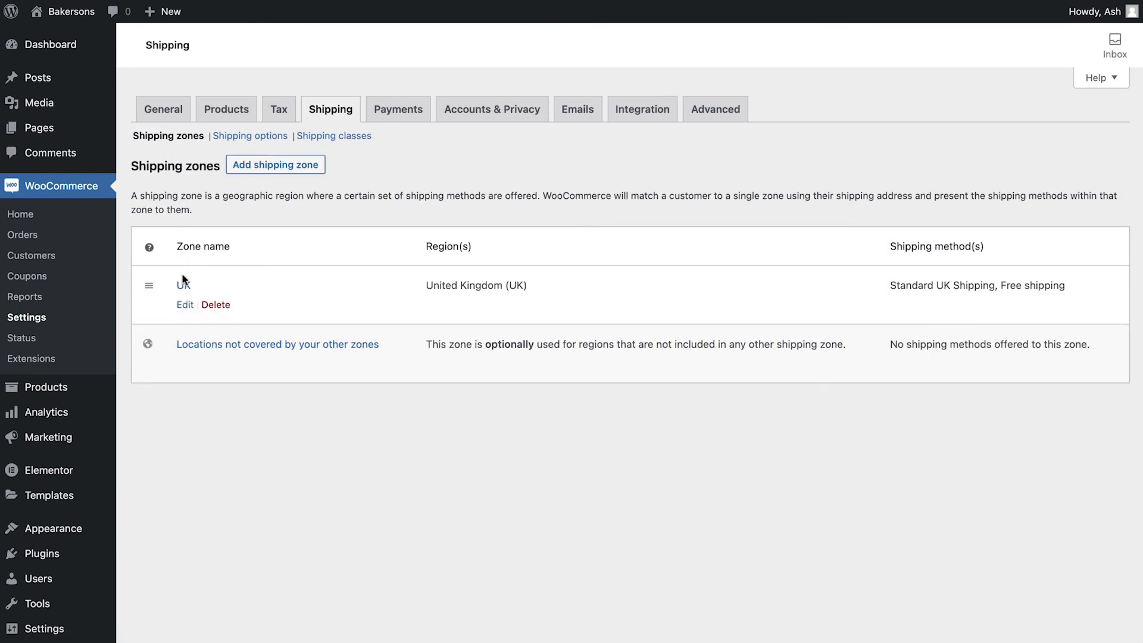
{"action": "left_click", "coordinate": [183, 286]}
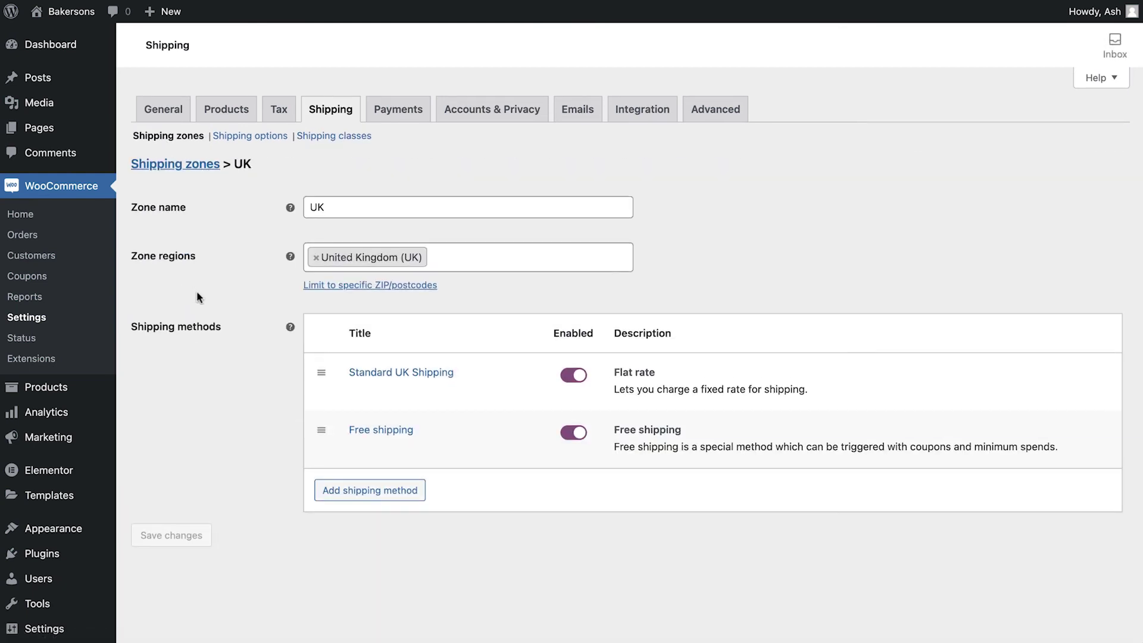
{"action": "left_click", "coordinate": [390, 373]}
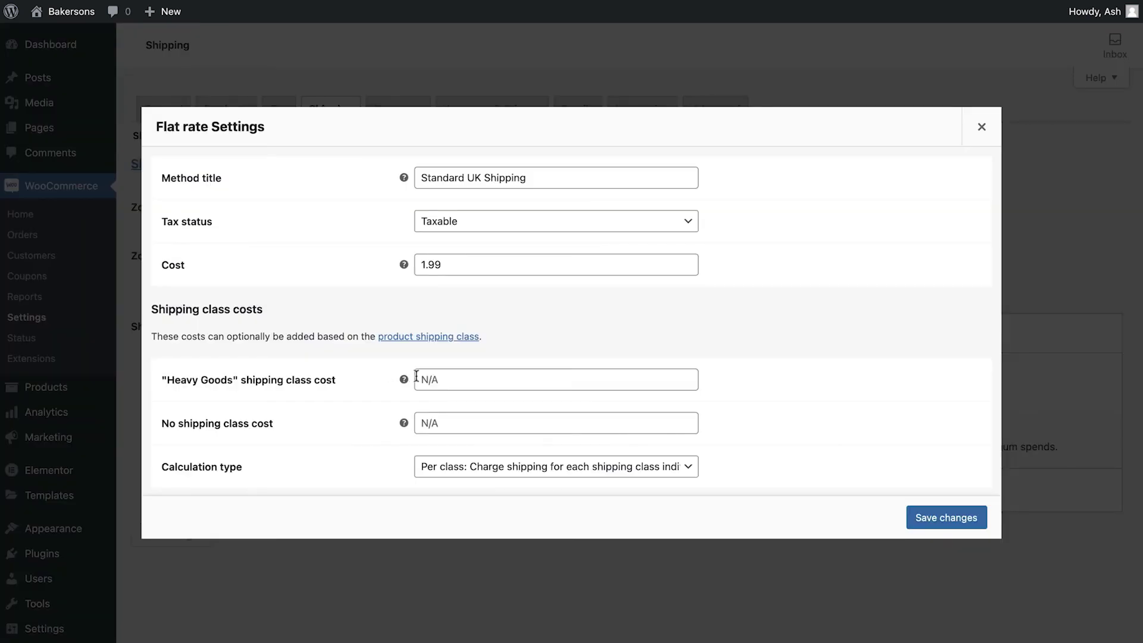
{"action": "left_click", "coordinate": [485, 381]}
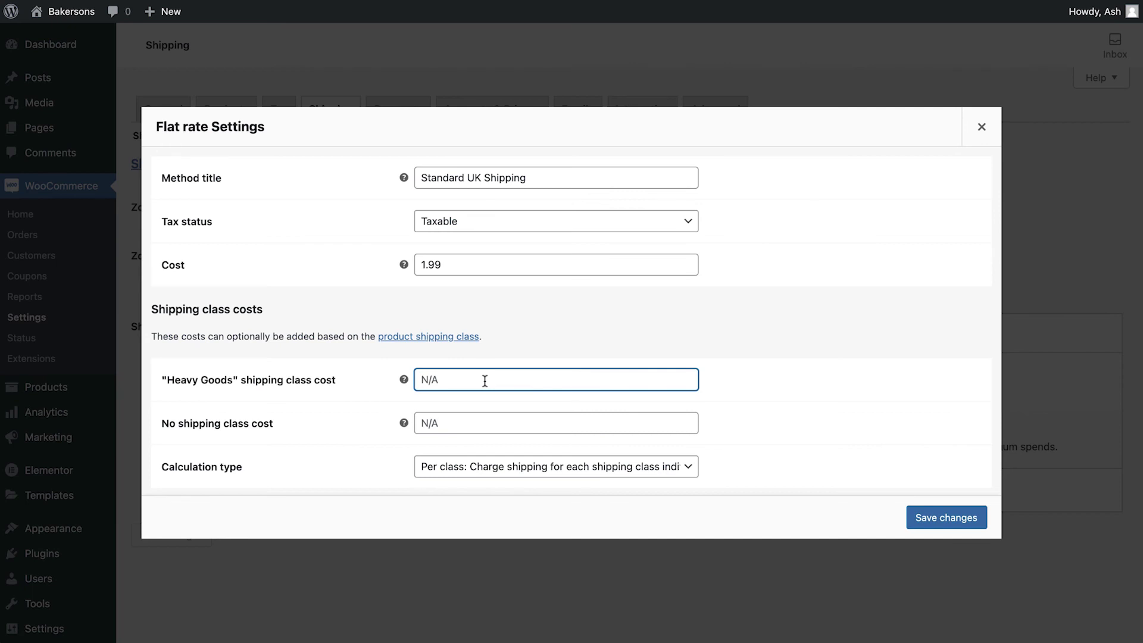
{"action": "type", "text": "10.00"}
{"action": "left_click", "coordinate": [680, 475]}
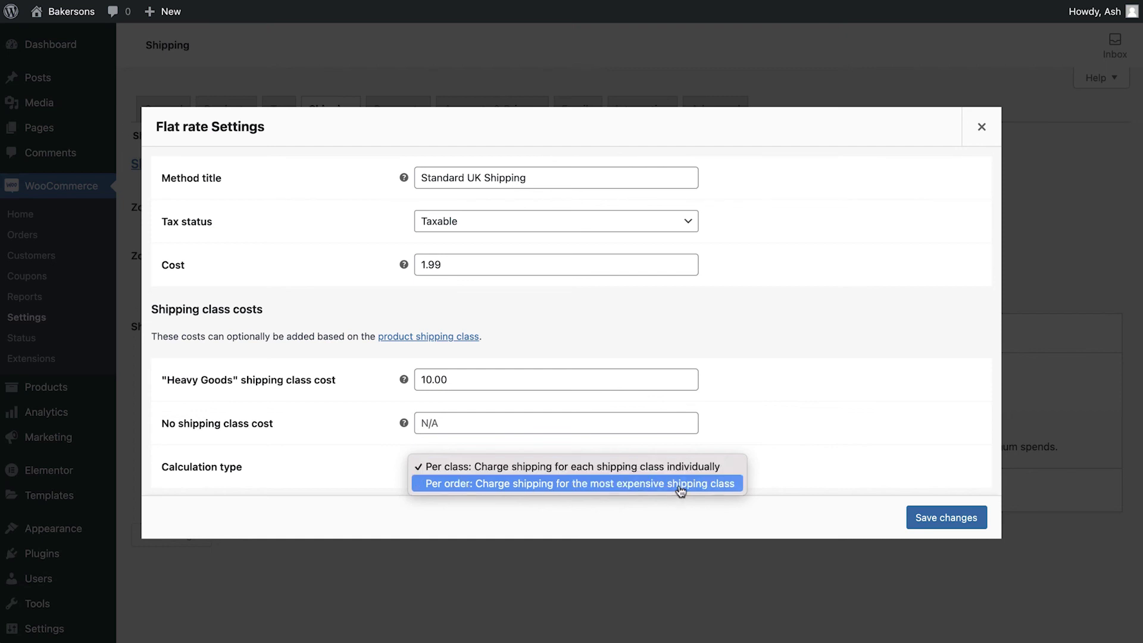
{"action": "left_click", "coordinate": [688, 476]}
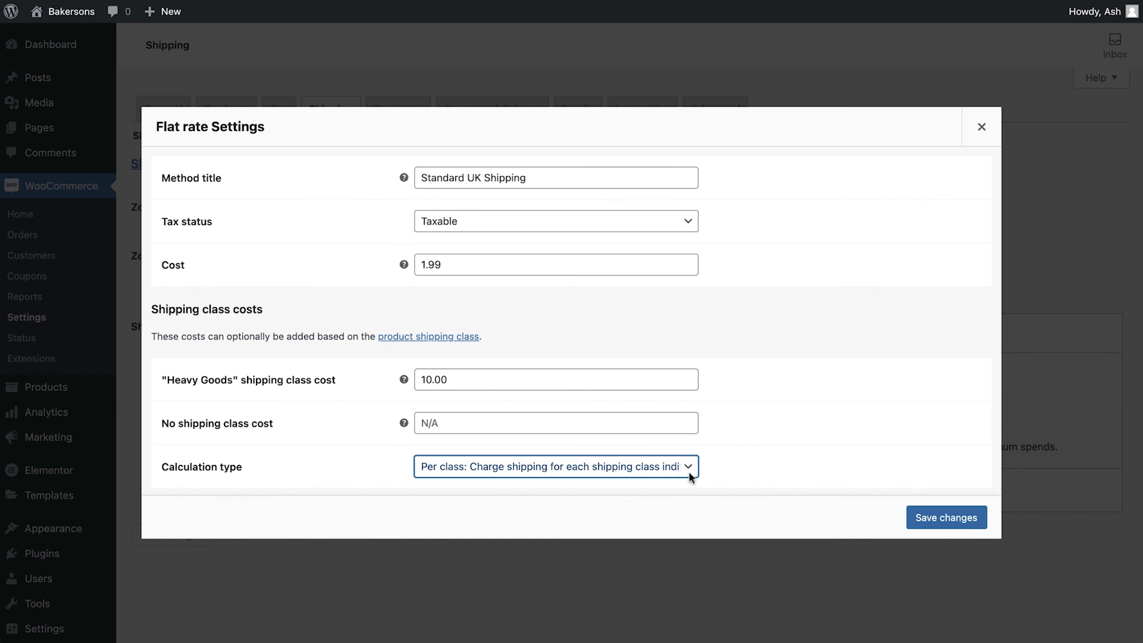
- Save the Standard UK Shipping flat-rate changes
{"action": "left_click", "coordinate": [938, 521]}
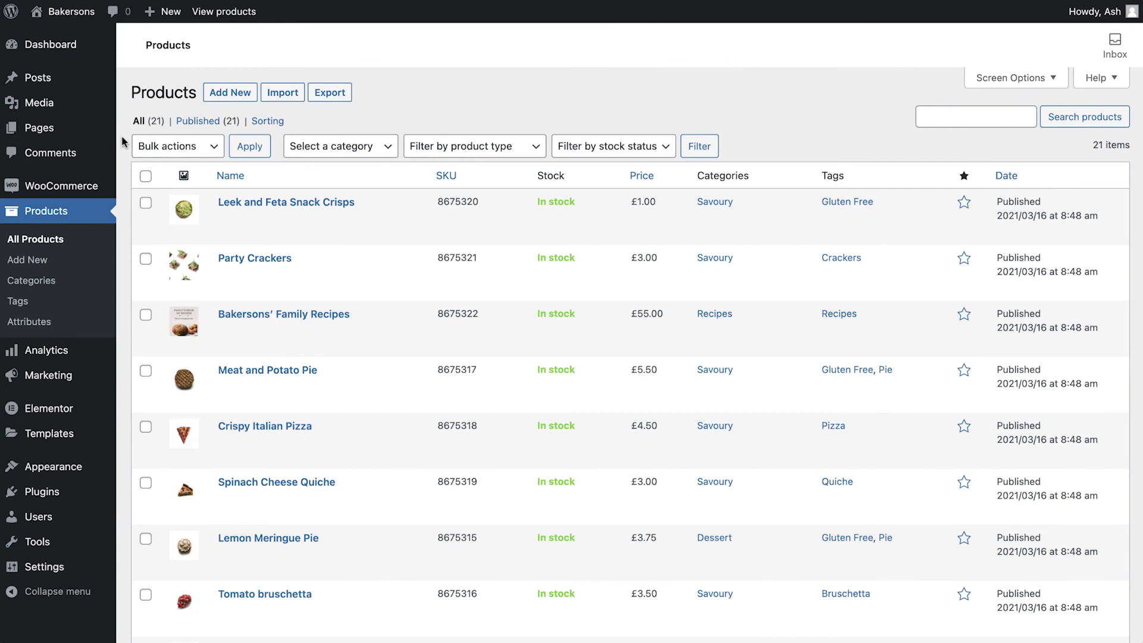
{"action": "scroll", "coordinate": [124, 142], "scroll_direction": "down", "scroll_amount": 6}
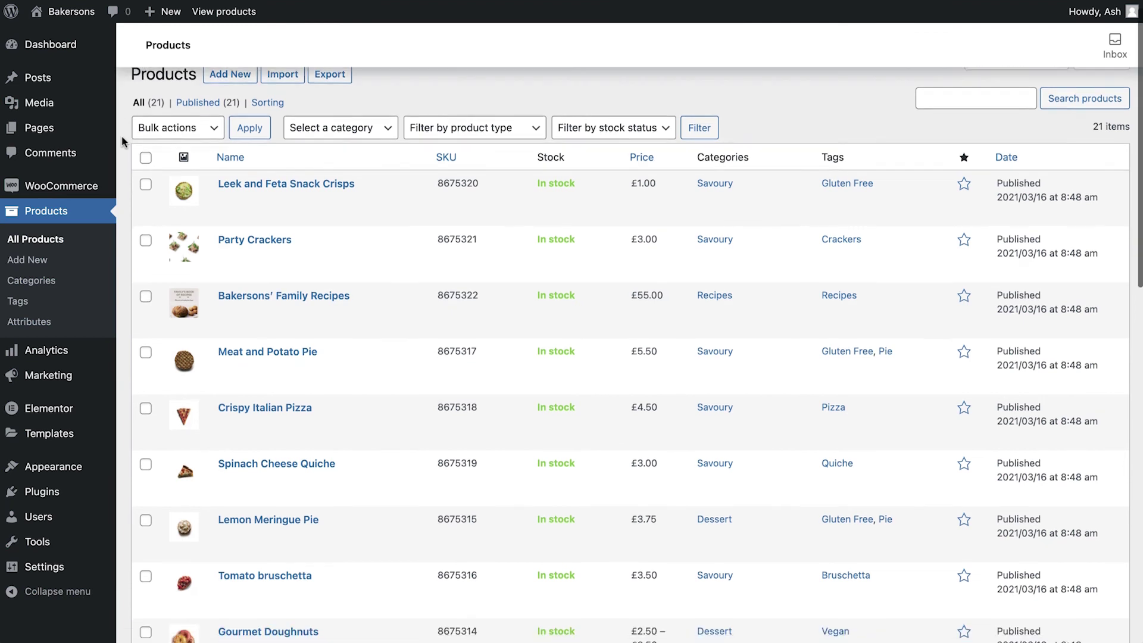
{"action": "scroll", "coordinate": [121, 142], "scroll_direction": "down", "scroll_amount": 8}
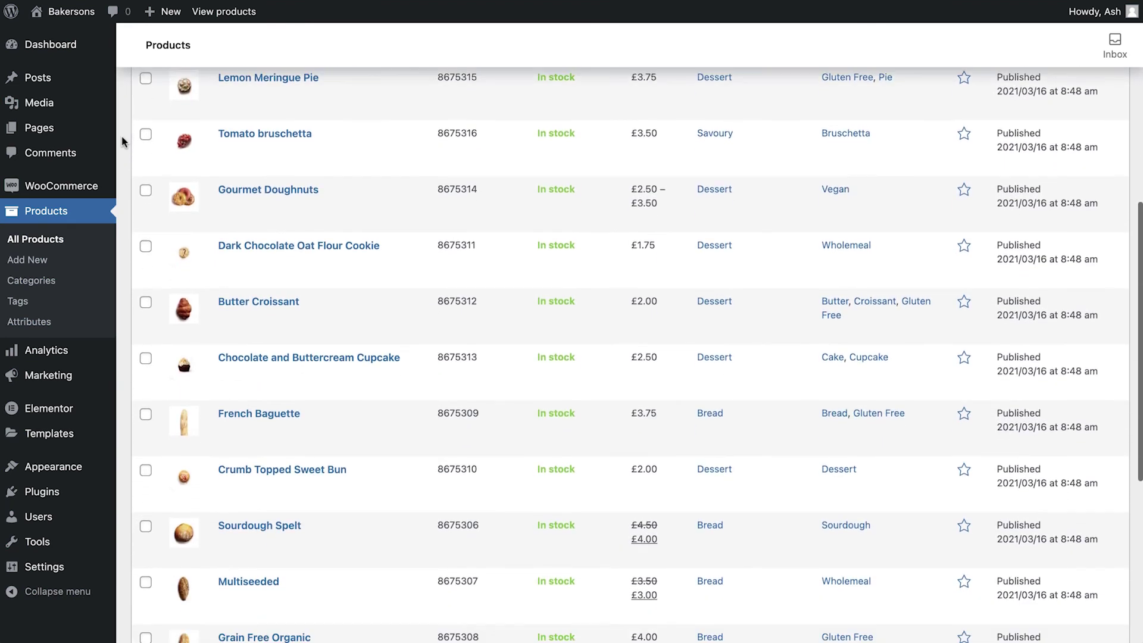
{"action": "scroll", "coordinate": [121, 142], "scroll_direction": "down", "scroll_amount": 1}
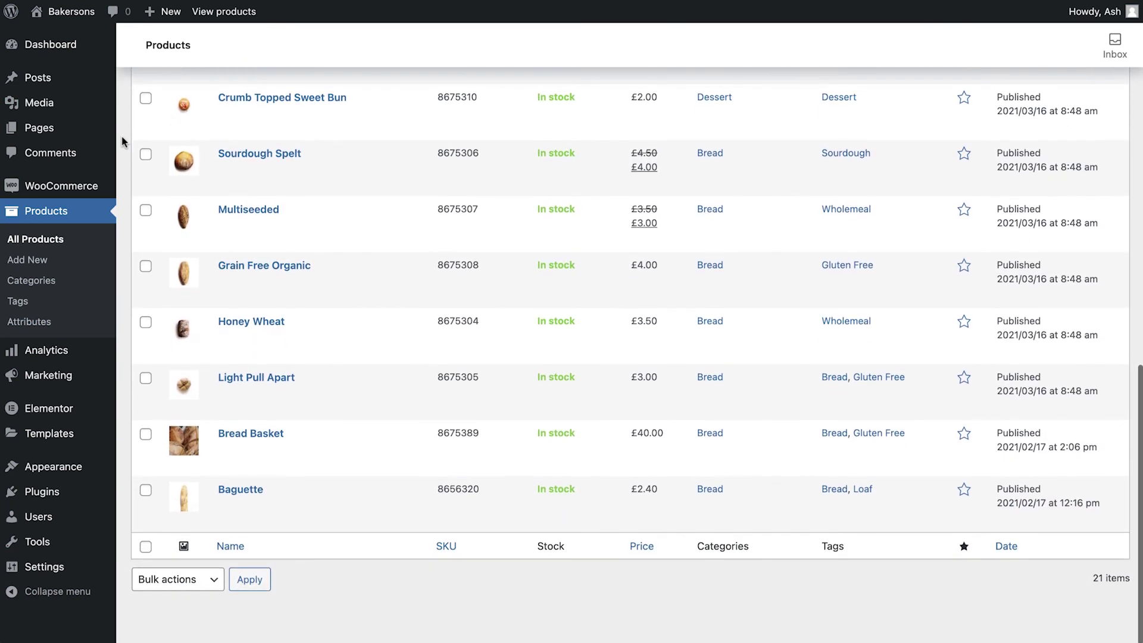
- Set Bread Basket's shipping class to Heavy Goods and update the product
{"action": "left_click", "coordinate": [244, 434]}
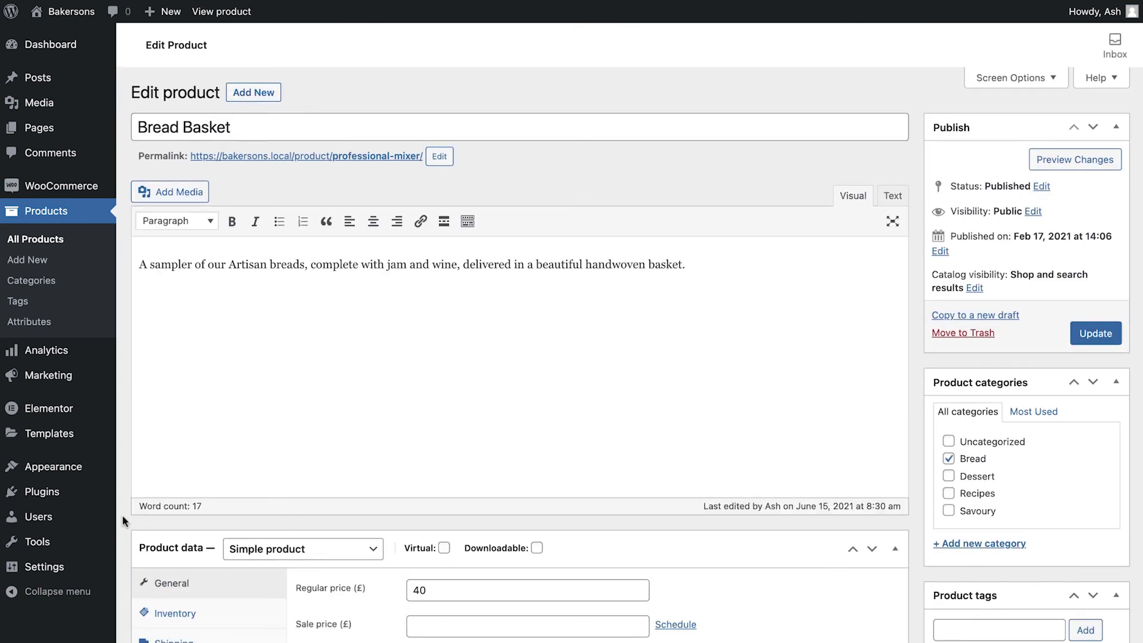
{"action": "scroll", "coordinate": [123, 518], "scroll_direction": "down", "scroll_amount": 6}
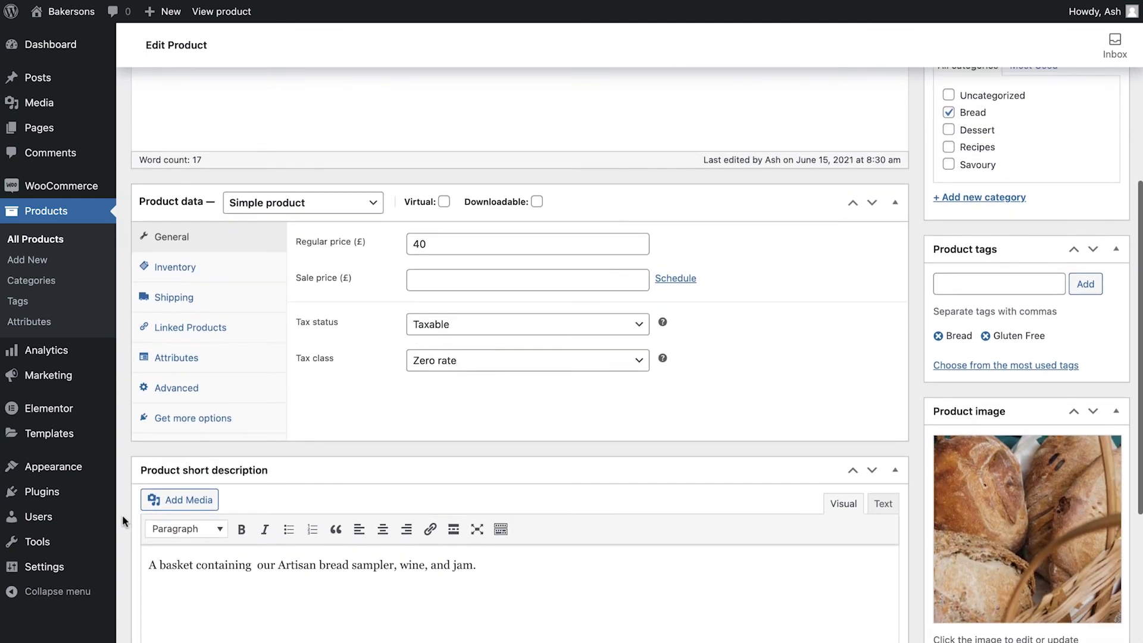
{"action": "left_click", "coordinate": [232, 304]}
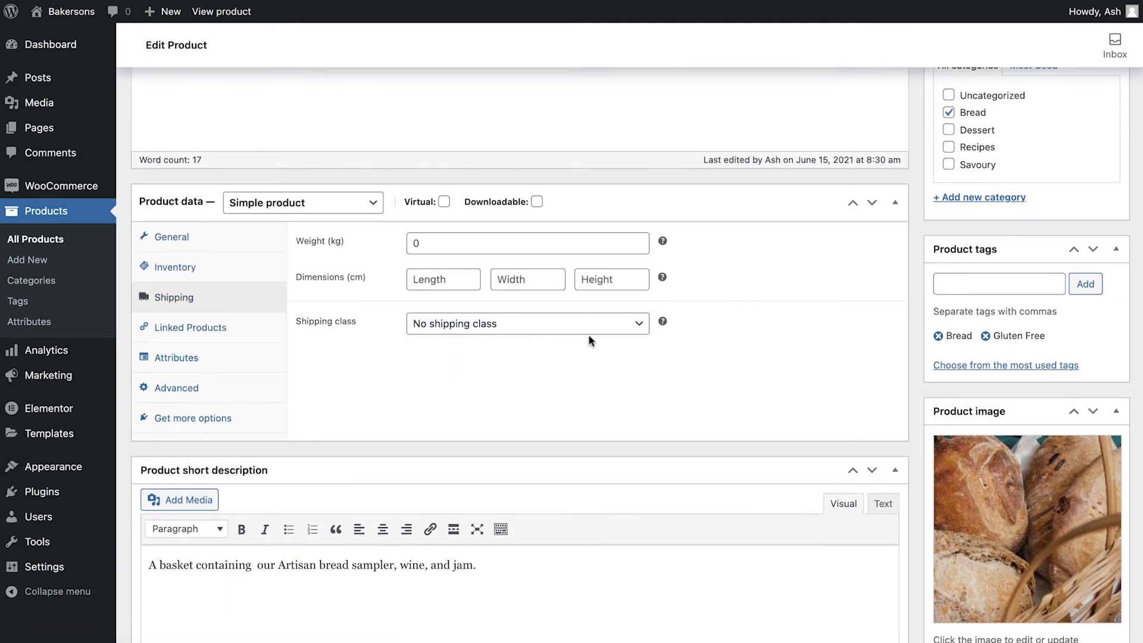
{"action": "left_click", "coordinate": [631, 327]}
{"action": "left_click", "coordinate": [628, 342]}
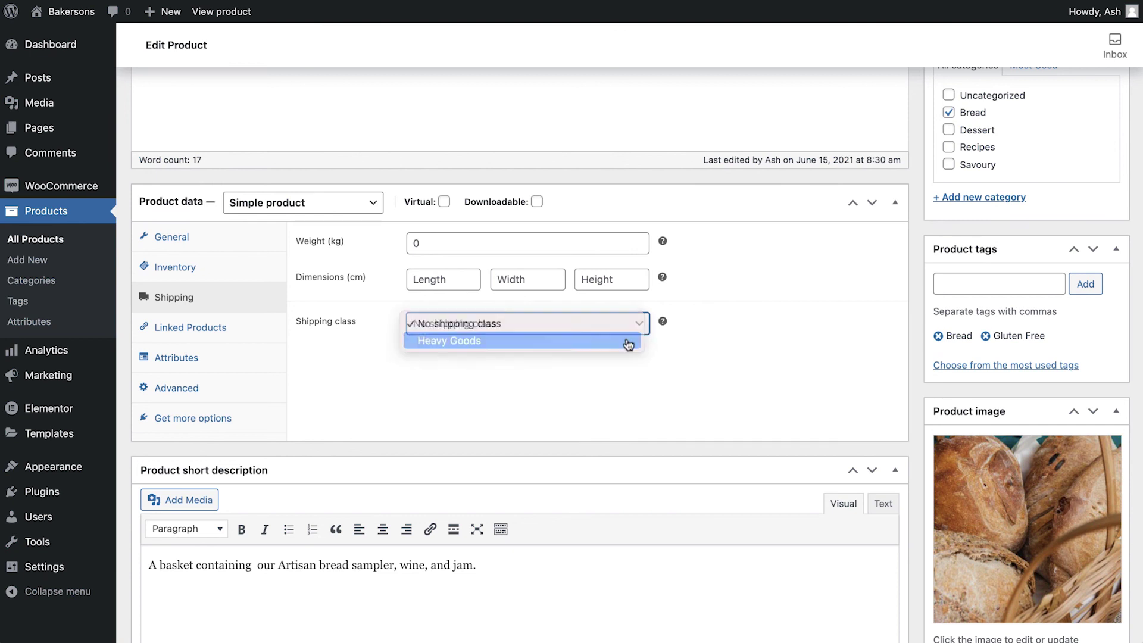
{"action": "scroll", "coordinate": [915, 150], "scroll_direction": "up", "scroll_amount": 2}
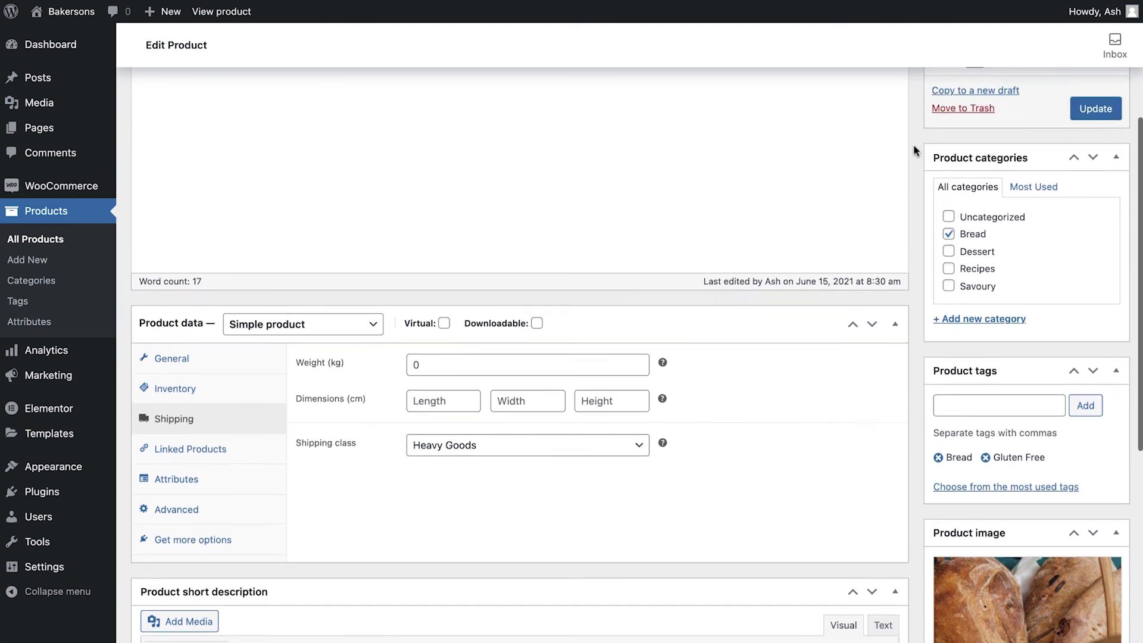
{"action": "scroll", "coordinate": [914, 150], "scroll_direction": "up", "scroll_amount": 4}
{"action": "left_click", "coordinate": [1097, 331]}
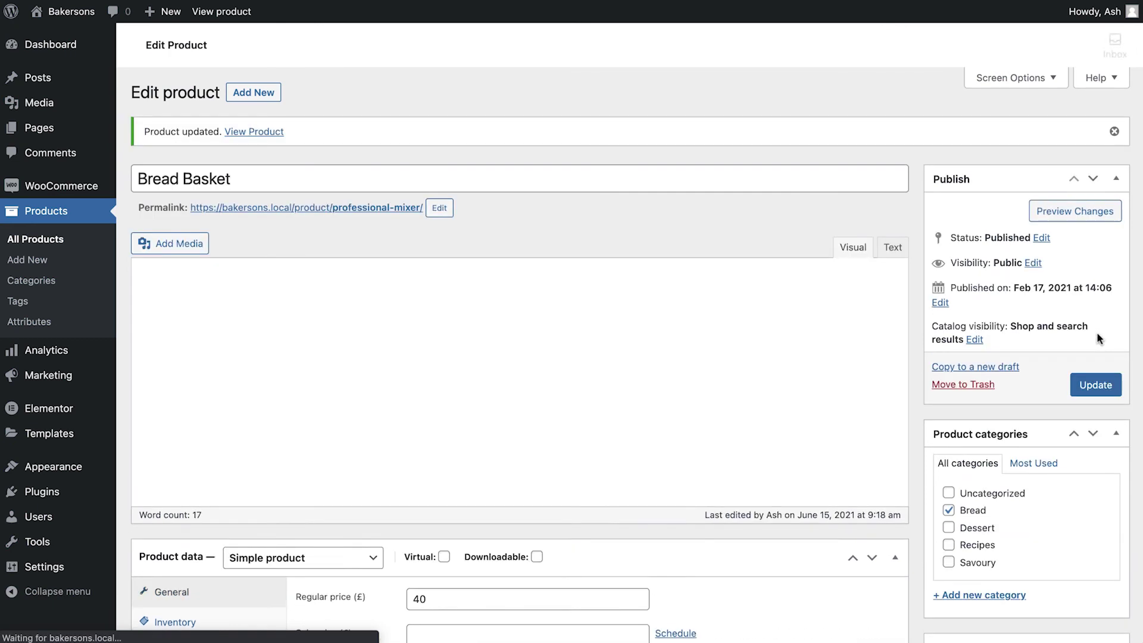
- Add one Bread Basket to the cart and check £11.99 shipping and £51.99 total
{"action": "left_click", "coordinate": [260, 134]}
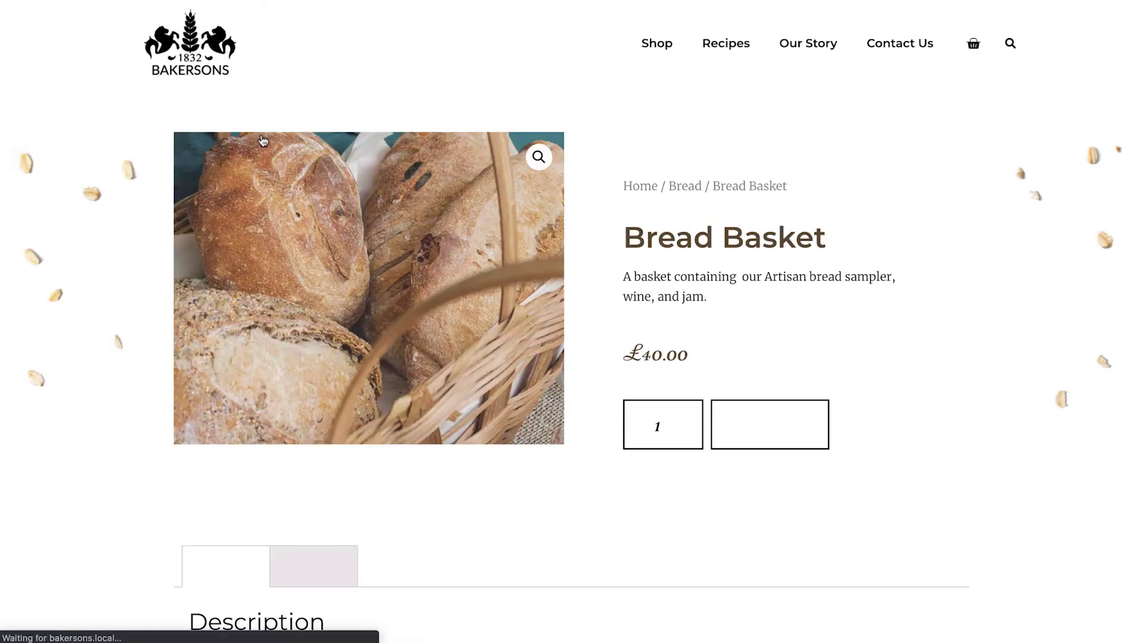
{"action": "left_click", "coordinate": [761, 425]}
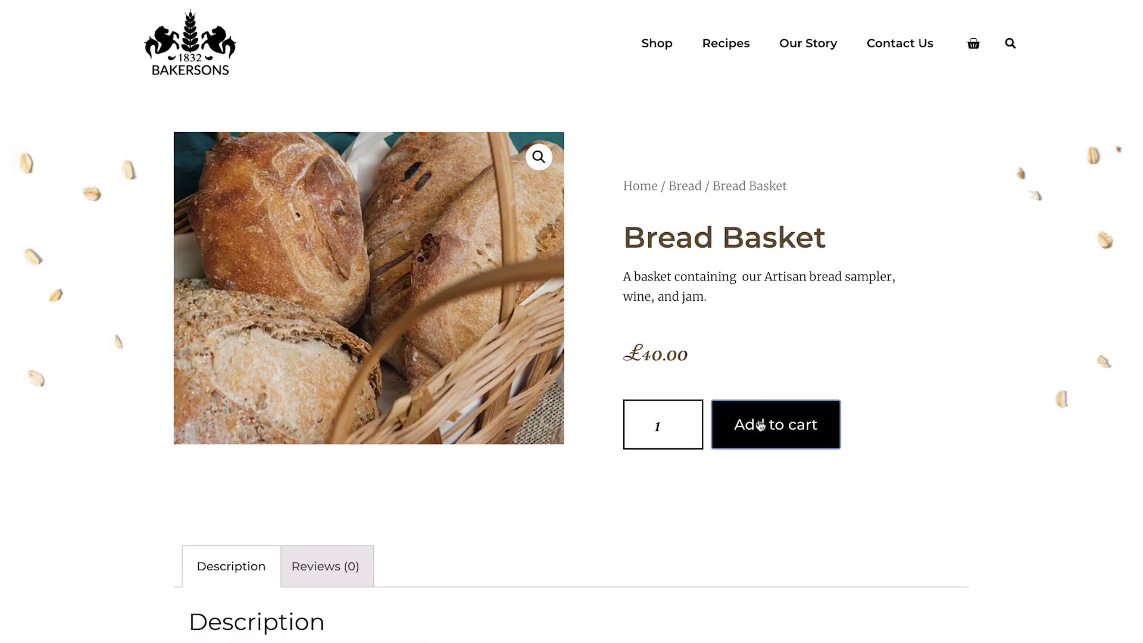
{"action": "scroll", "coordinate": [1054, 124], "scroll_direction": "down", "scroll_amount": 4}
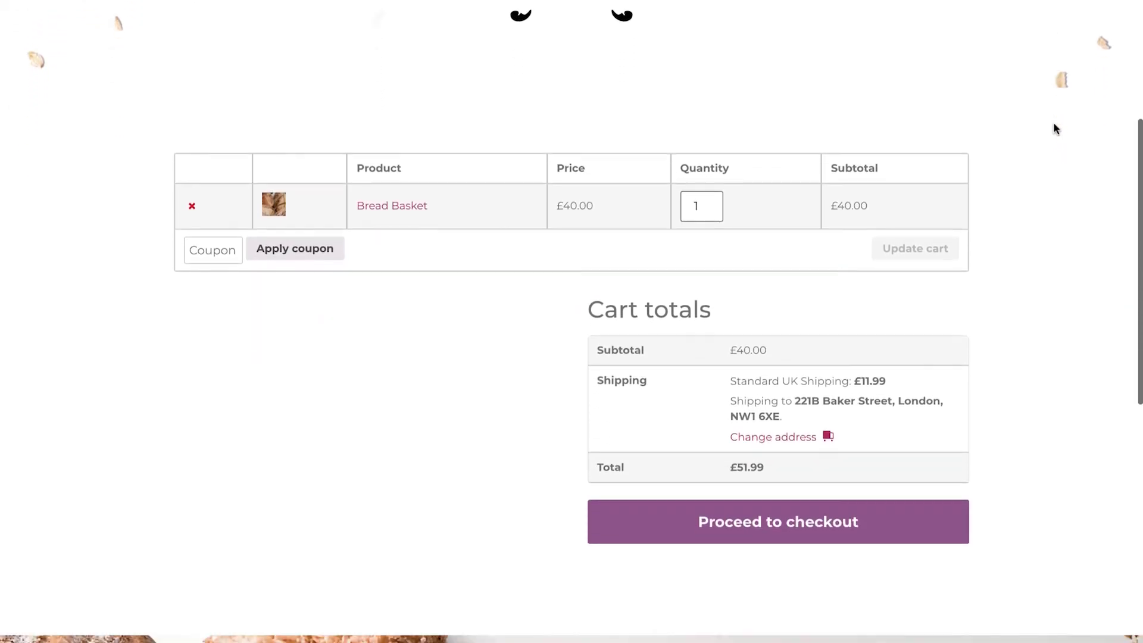
{"action": "scroll", "coordinate": [1055, 129], "scroll_direction": "down", "scroll_amount": 1}
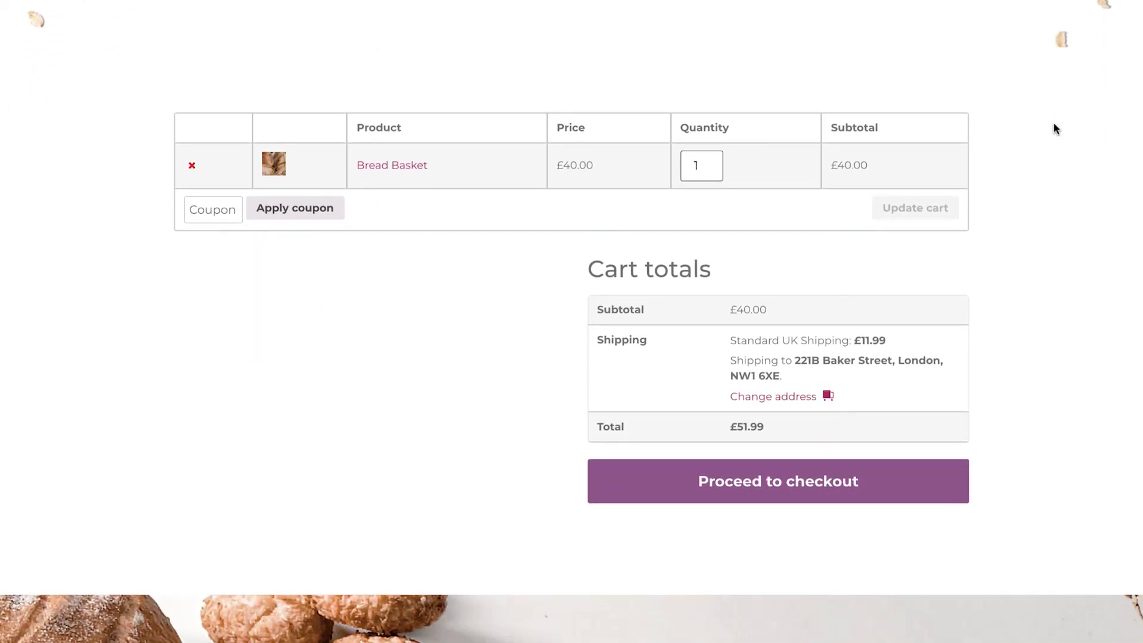